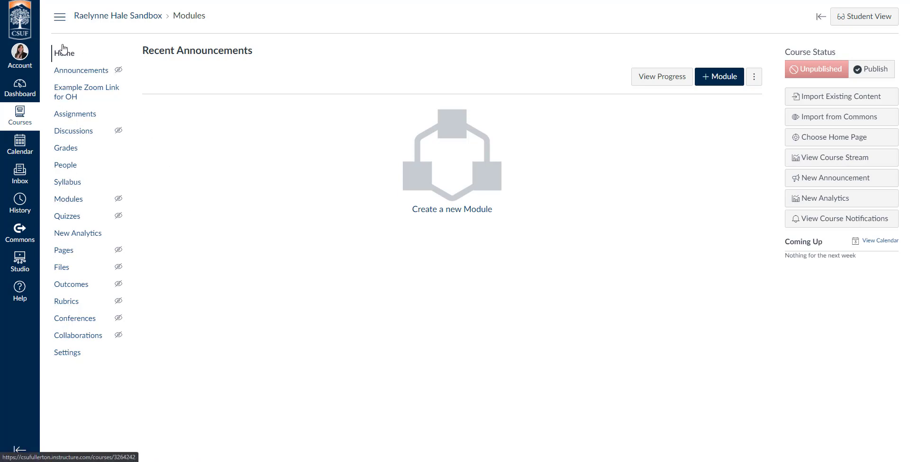
Step: Create a new quiz in the course using the Classic Quizzes engine
left_click(73, 224)
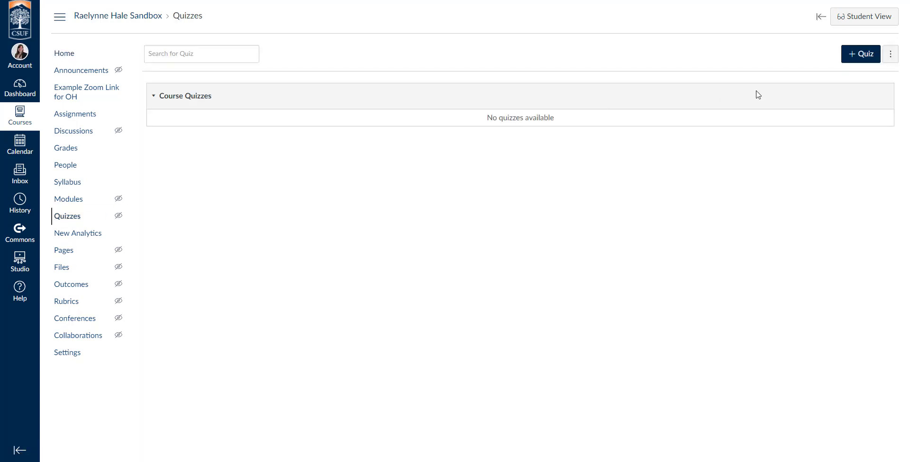
left_click(865, 60)
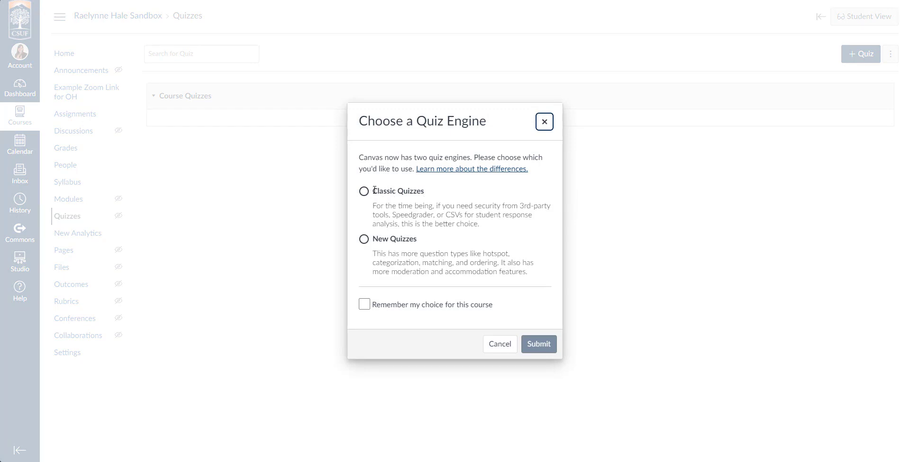
left_click_drag(373, 191, 437, 194)
left_click(440, 191)
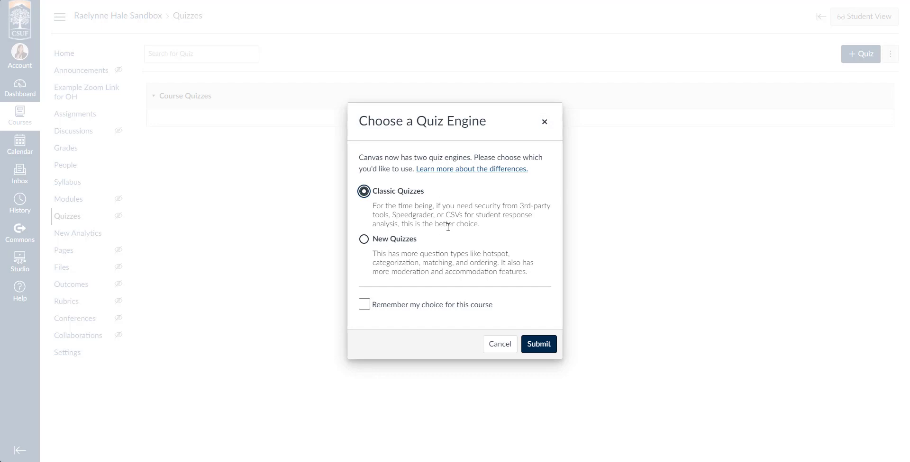
left_click(544, 348)
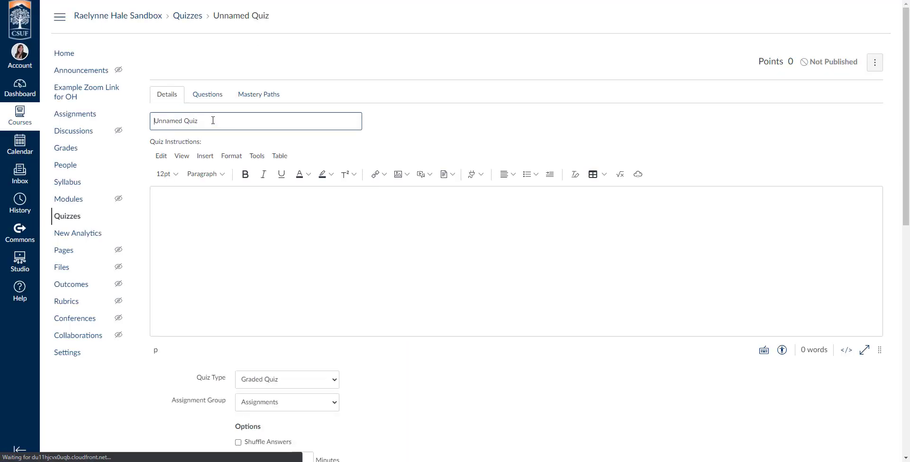
Step: Title the quiz "Name" and enter "Details" as its instructions
double_click(216, 122)
key("ctrl+a")
type("Name")
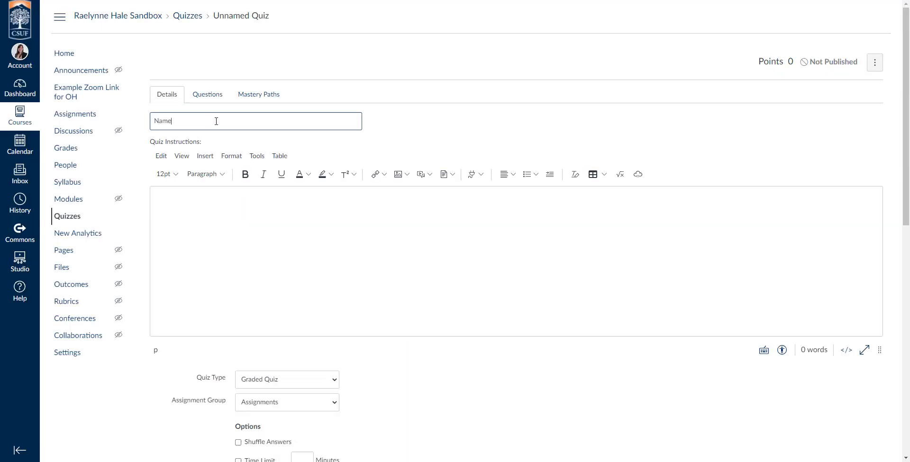
left_click(281, 270)
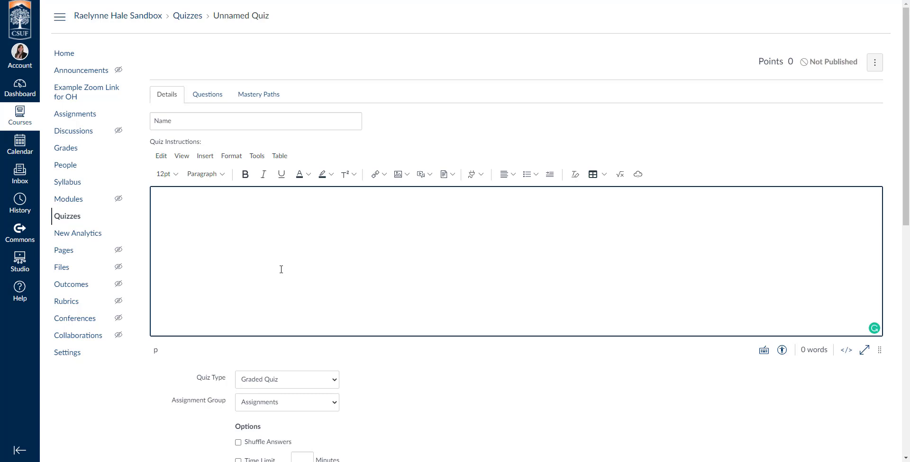
type("Details")
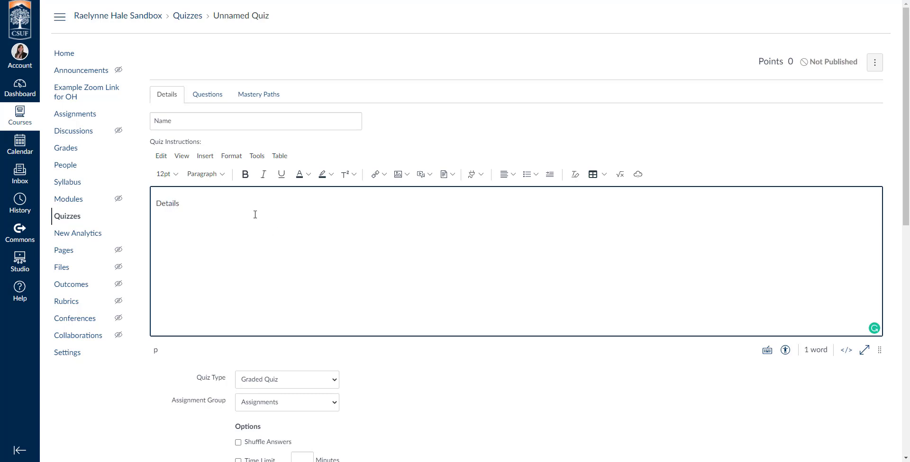
Step: Format the instruction text "Details" as Heading 2 and insert a horizontal line beneath it
double_click(183, 203)
left_click(205, 174)
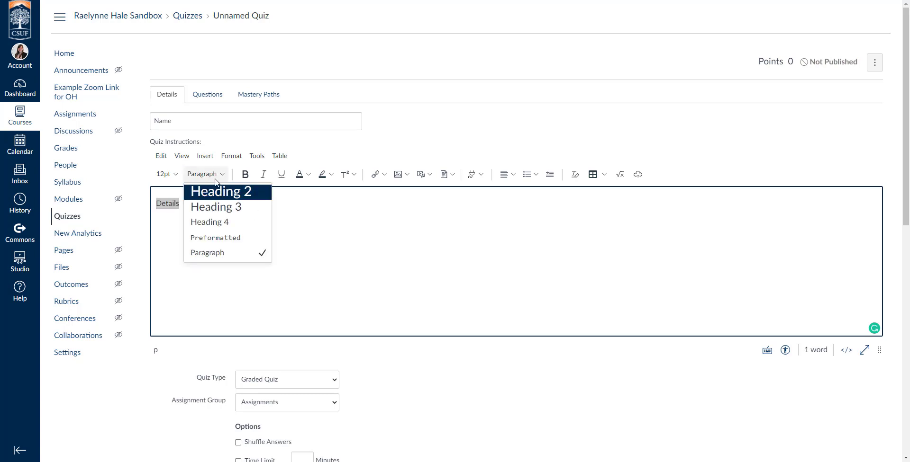
left_click(217, 194)
left_click(215, 218)
key("Return")
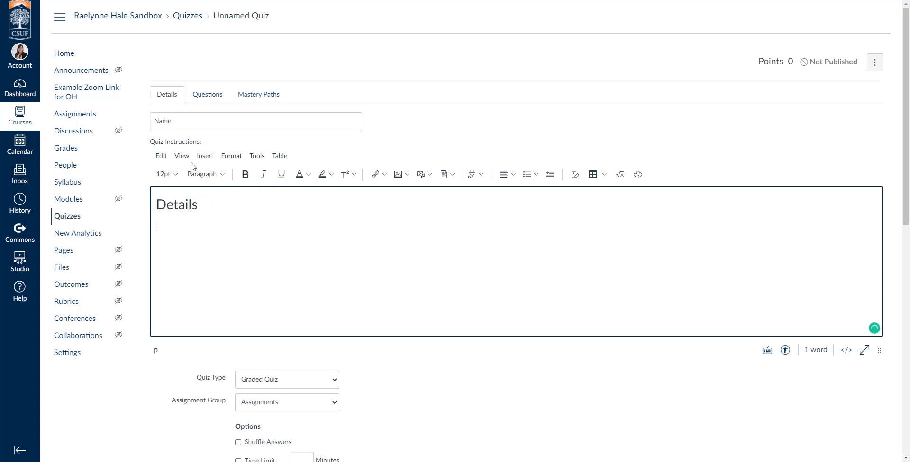
left_click(205, 156)
left_click(237, 289)
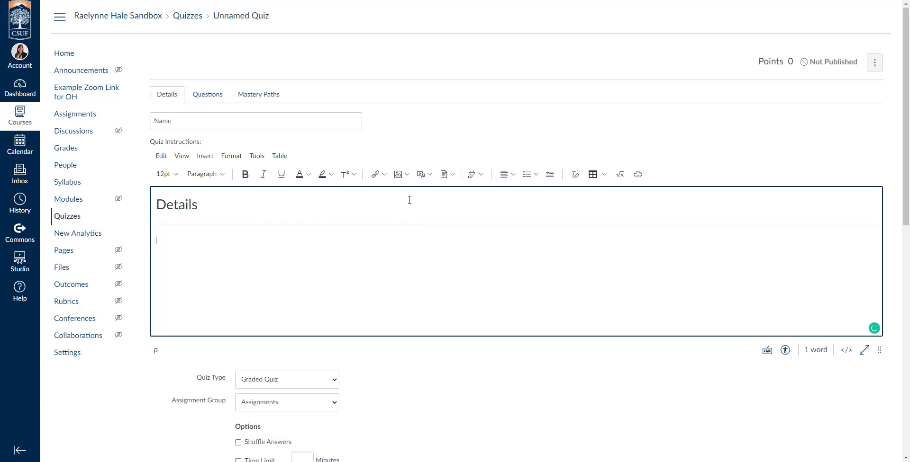
left_click(431, 176)
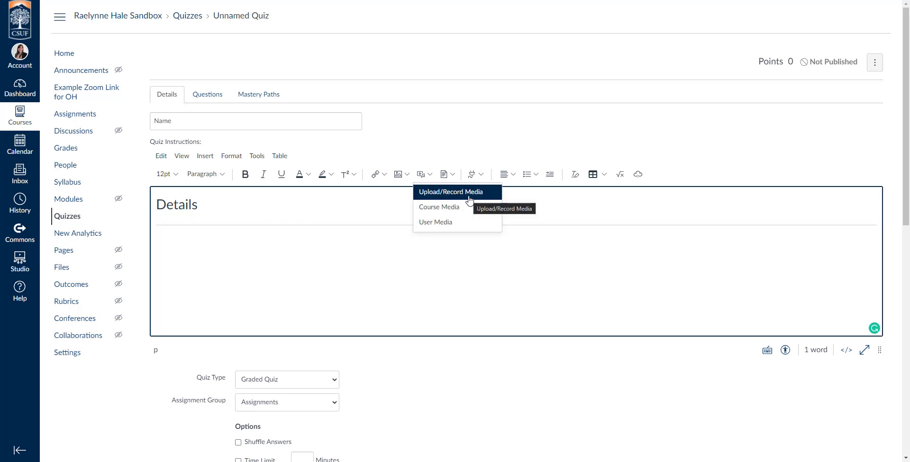
left_click(373, 272)
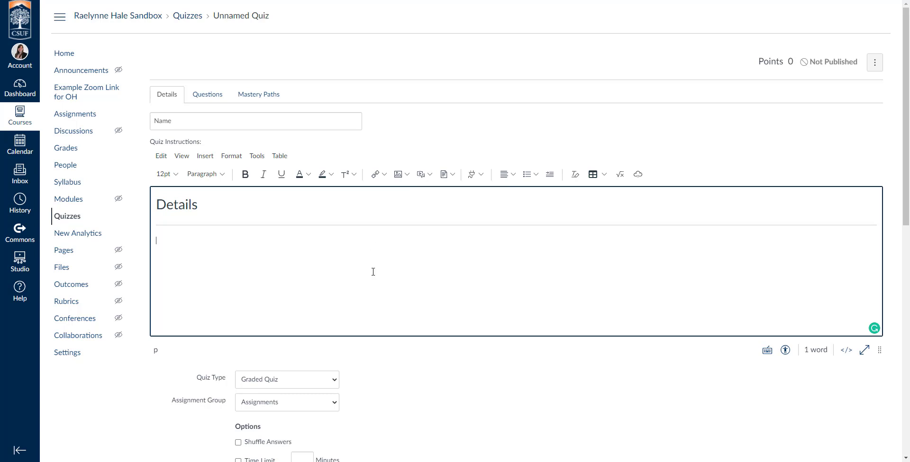
left_click(454, 178)
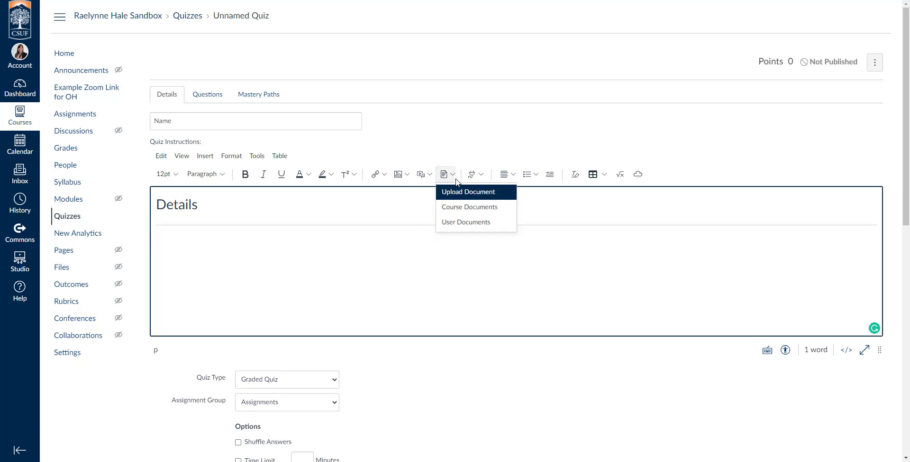
left_click(400, 174)
left_click(349, 245)
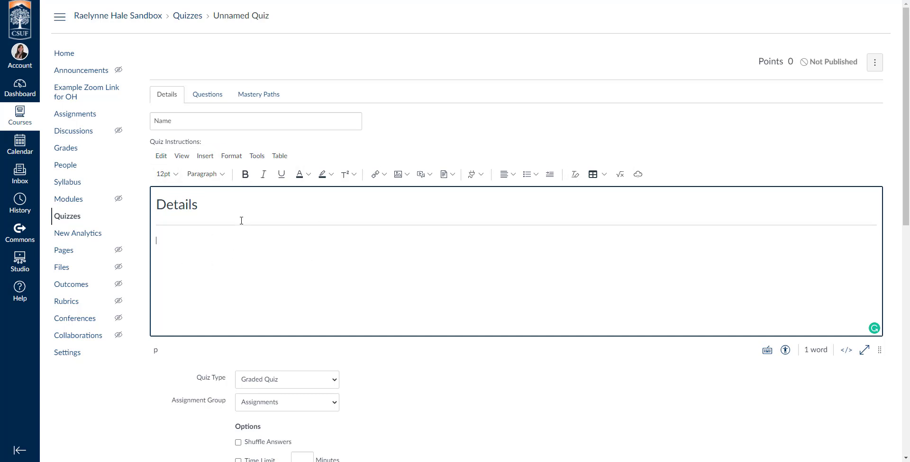
Step: Choose Graded Quiz as the quiz type
scroll(222, 260, "down", 3)
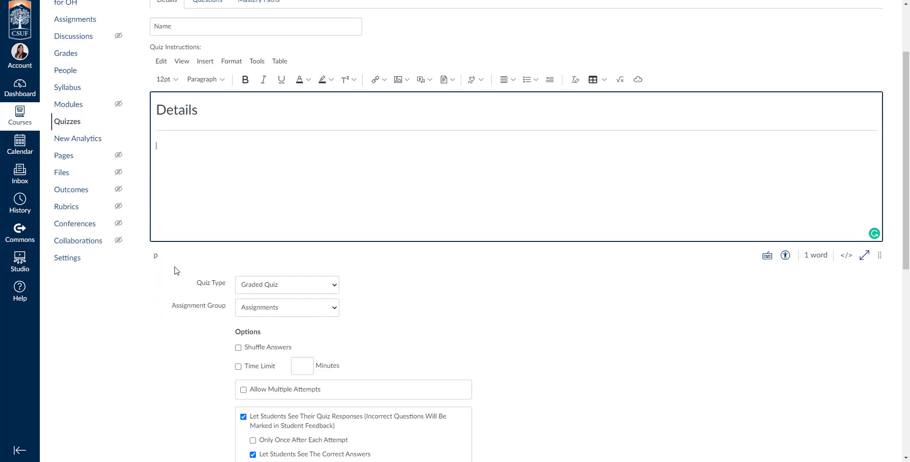
left_click_drag(196, 239, 224, 249)
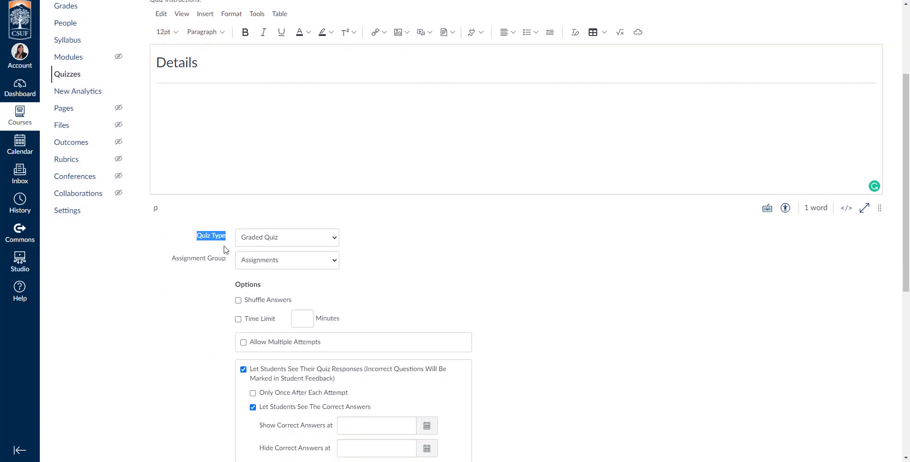
left_click(262, 239)
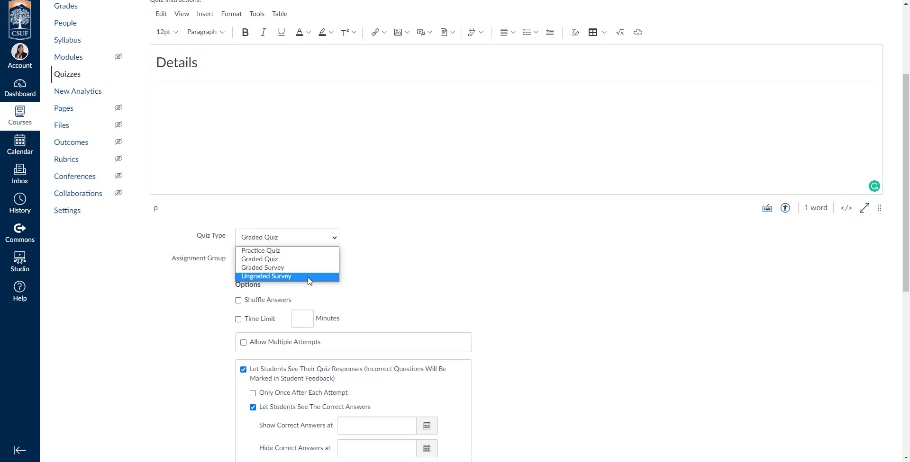
left_click(300, 260)
left_click(373, 271)
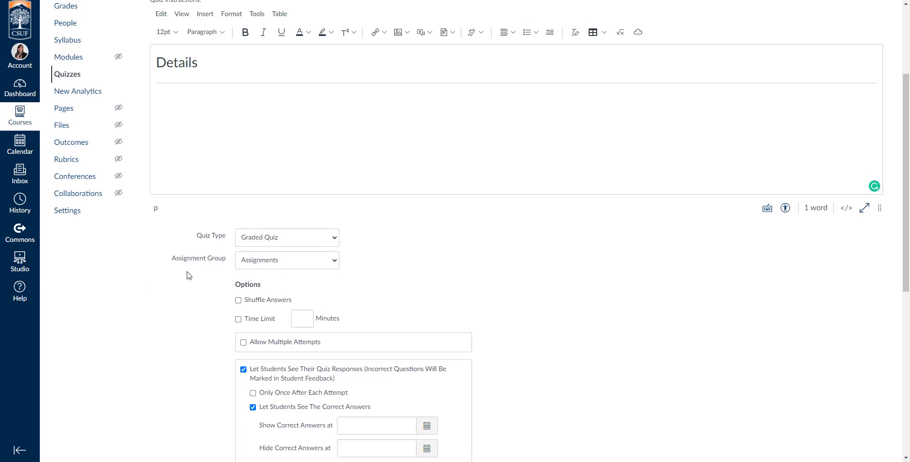
Step: Assign the quiz to the Exams assignment group
left_click_drag(167, 259, 226, 262)
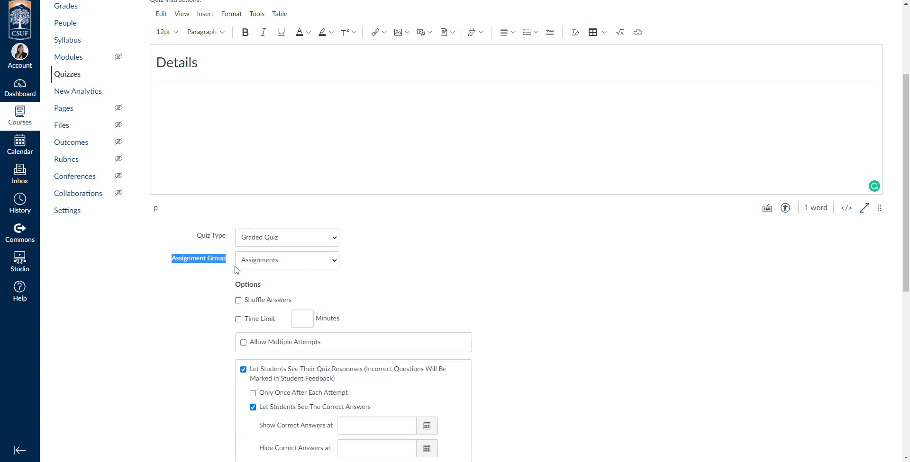
left_click(234, 267)
left_click(262, 267)
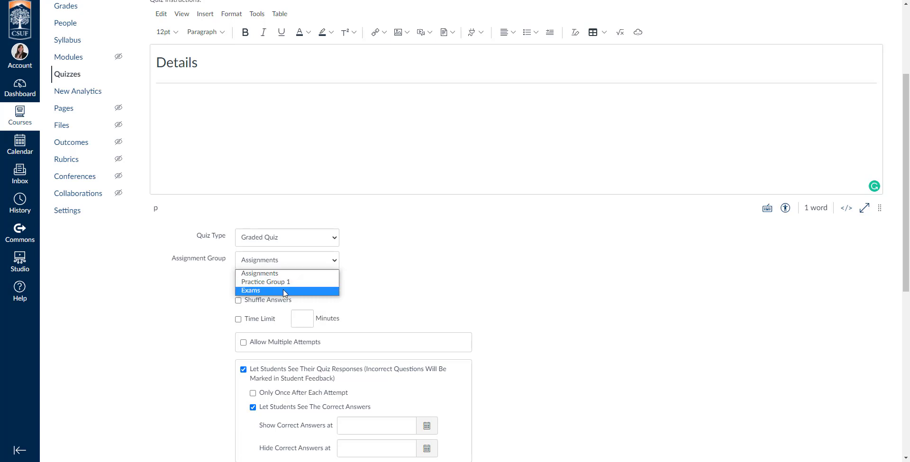
left_click(267, 291)
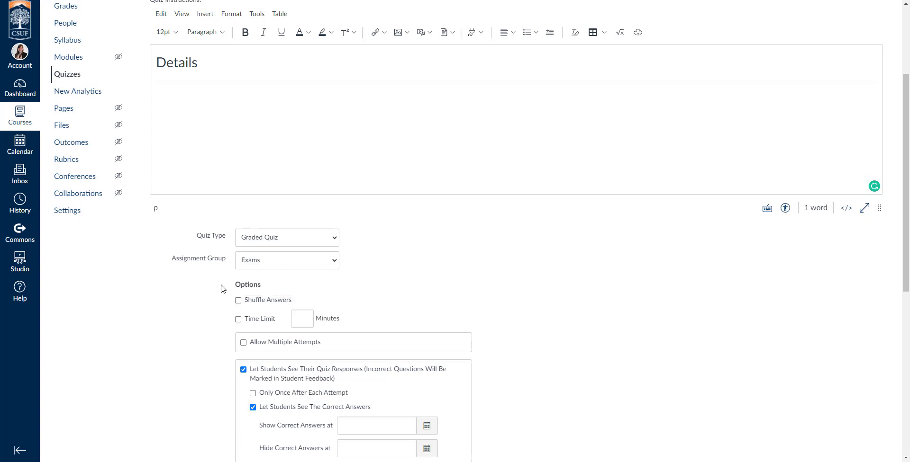
Step: Enable shuffled answers and set a time limit of 45 minutes for the quiz
scroll(221, 287, "down", 1)
left_click_drag(238, 238, 263, 252)
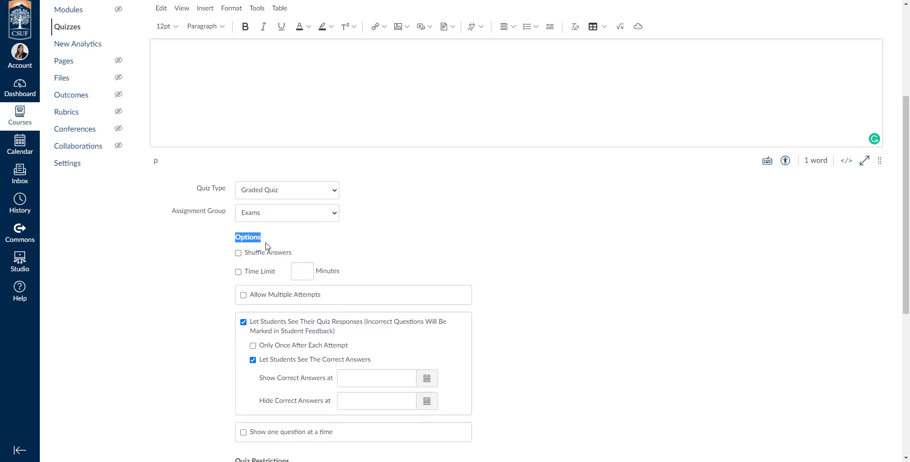
left_click(252, 257)
scroll(217, 262, "down", 1)
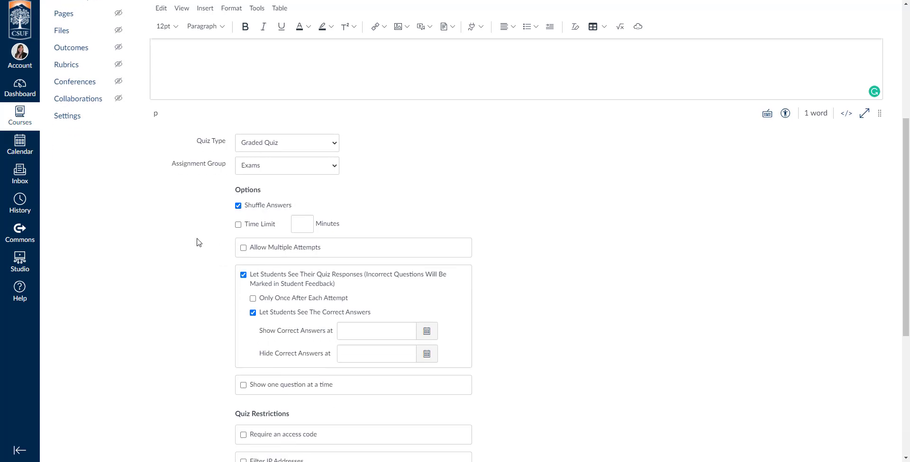
left_click(238, 225)
type("45")
left_click(341, 225)
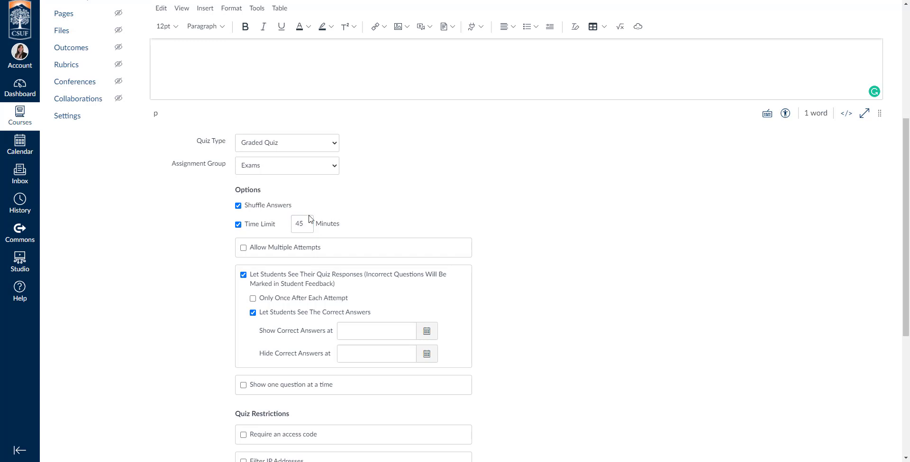
Step: Allow multiple attempts, keeping the highest quiz score and limiting the allowed attempts to 3
left_click(243, 249)
left_click_drag(250, 253, 315, 250)
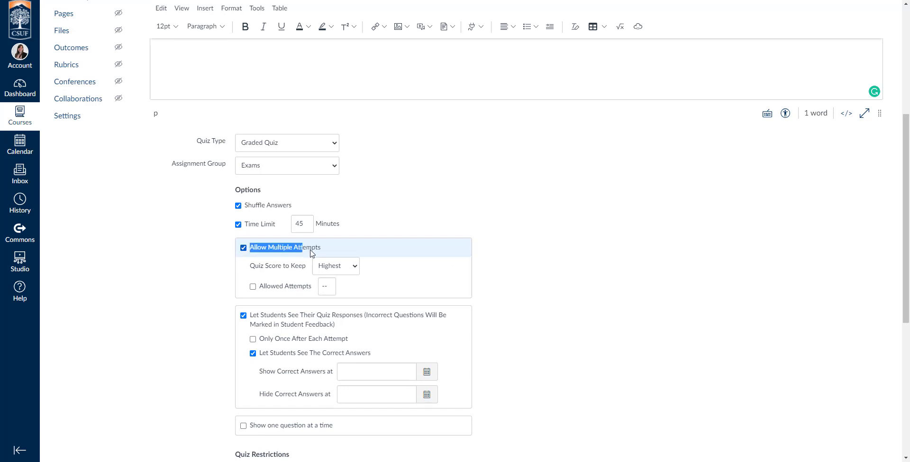
left_click(243, 248)
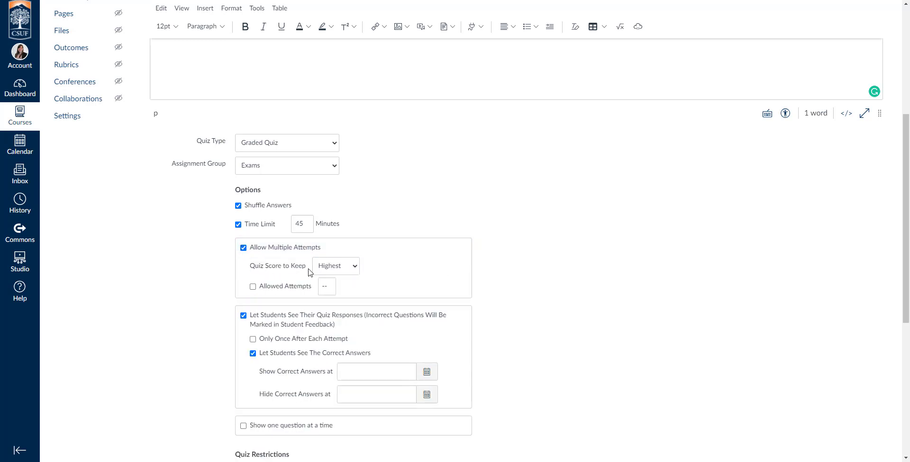
left_click(342, 270)
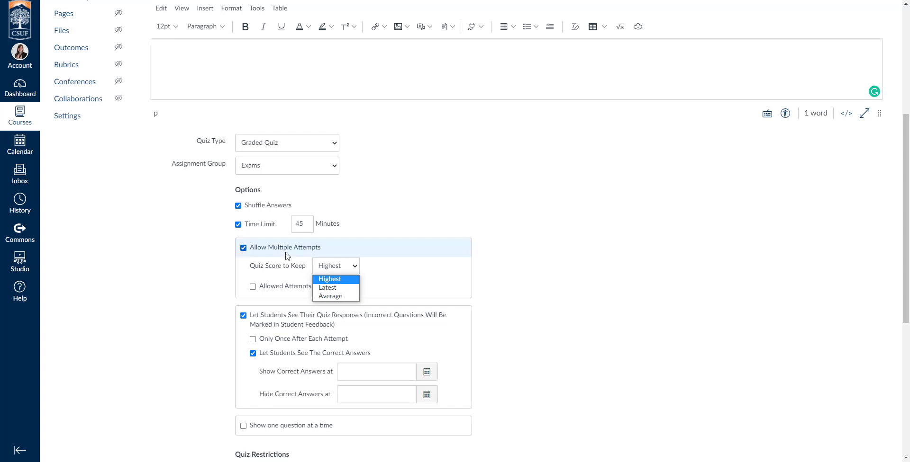
left_click(347, 283)
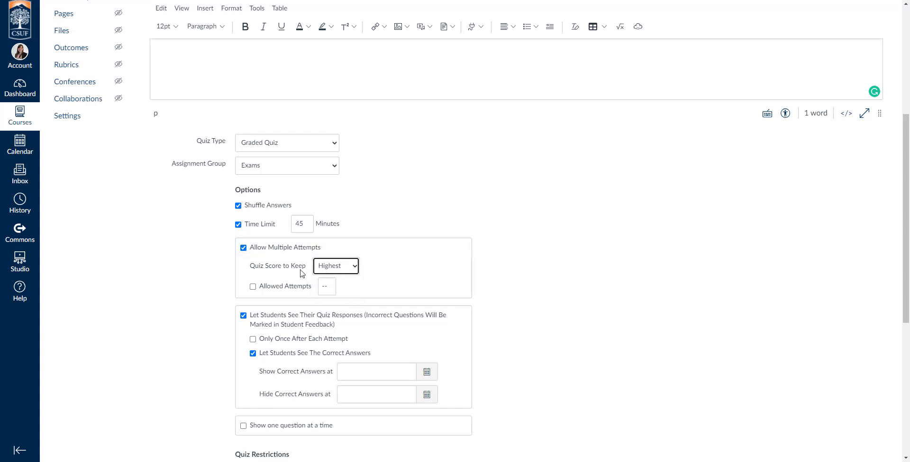
left_click(252, 287)
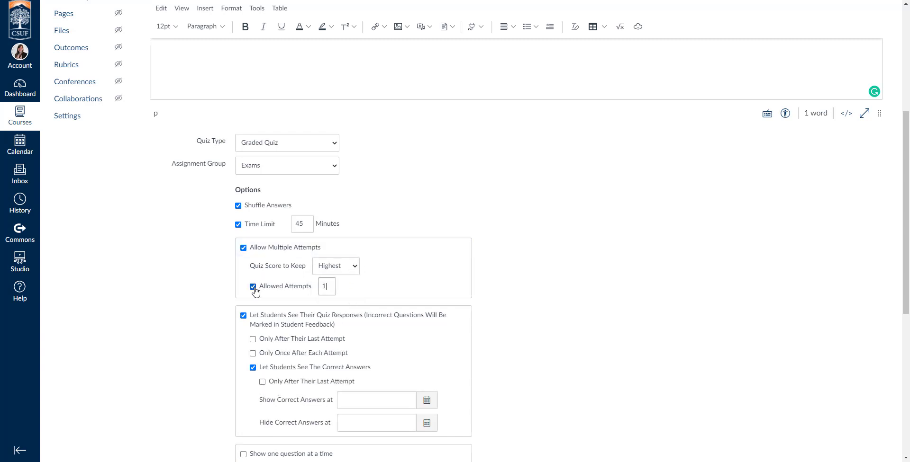
double_click(329, 289)
type("3")
left_click(375, 287)
Step: Let students see their quiz responses, and show them the correct answers only after their last attempt
scroll(197, 278, "down", 2)
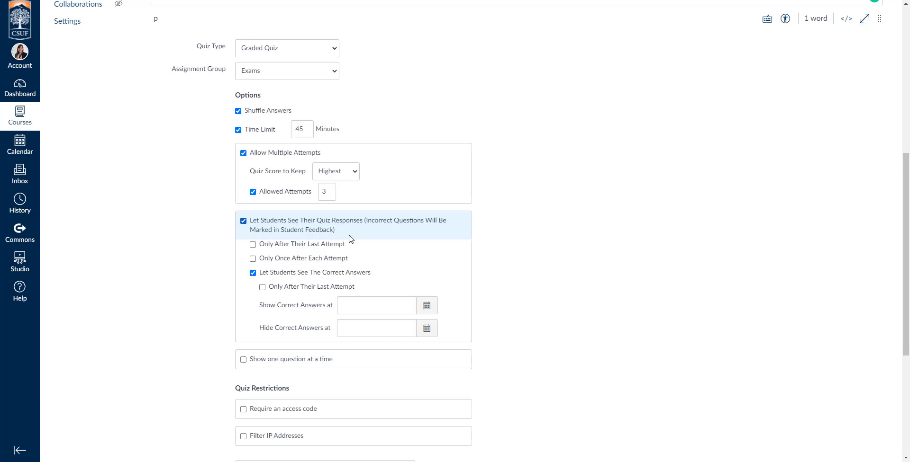
left_click(244, 221)
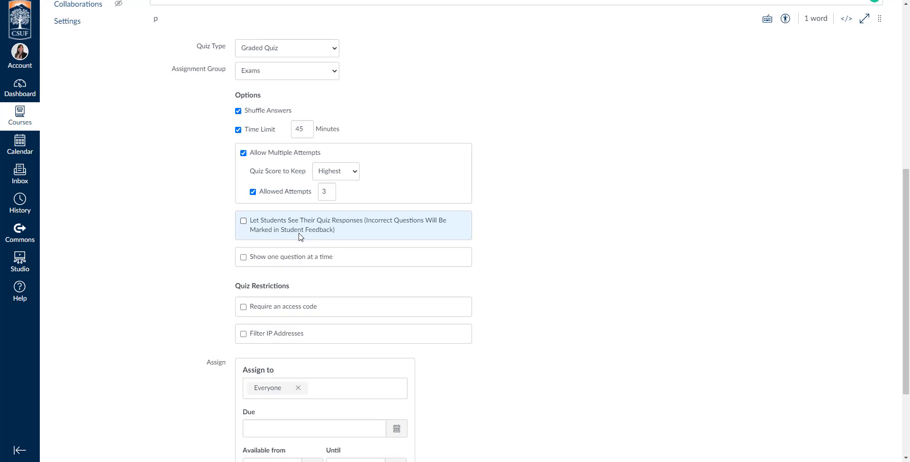
left_click(243, 222)
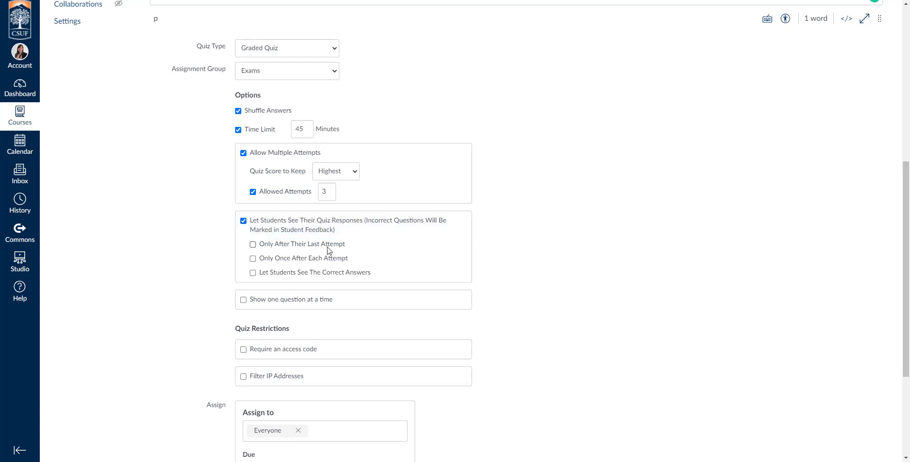
left_click(288, 249)
left_click(288, 248)
left_click(272, 261)
left_click(252, 273)
left_click(253, 260)
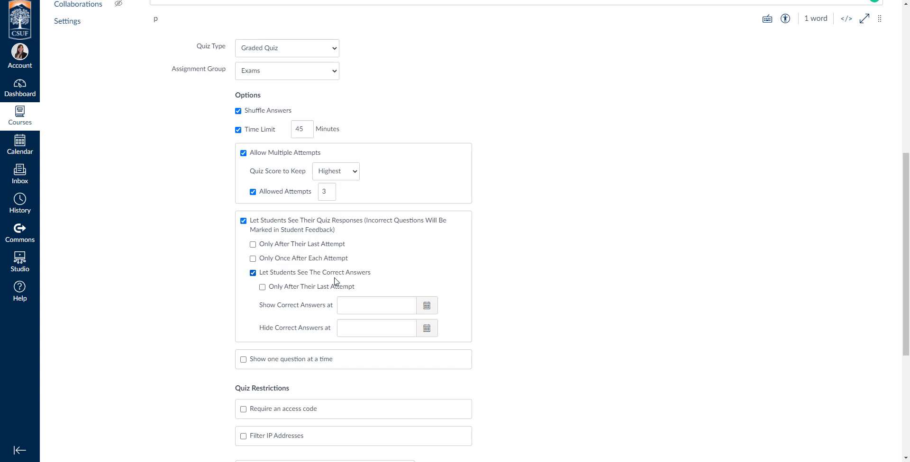
left_click(262, 288)
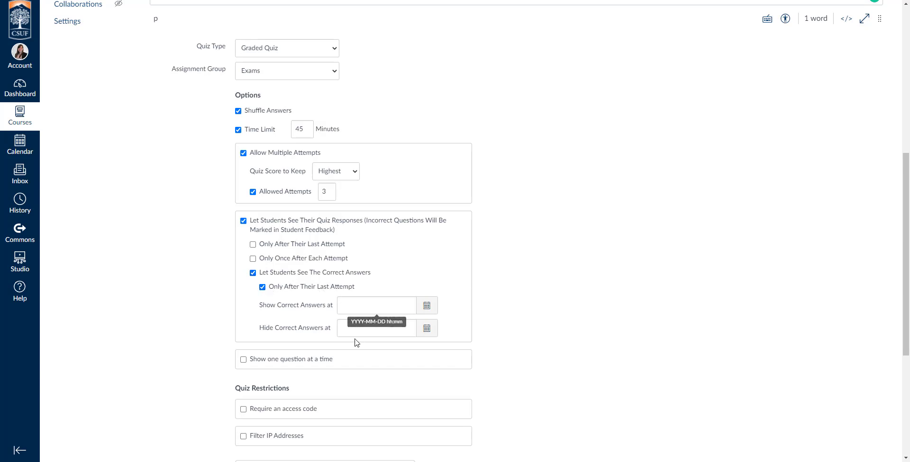
left_click_drag(264, 307, 339, 309)
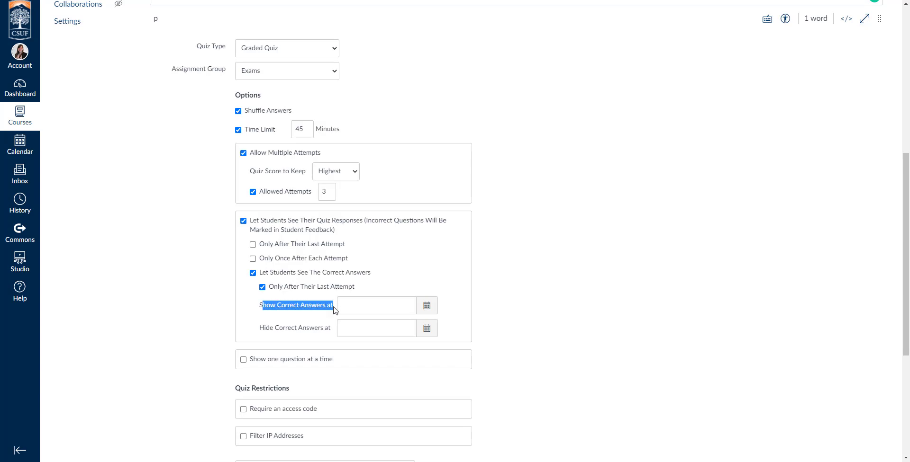
Step: Set the correct answers to be shown at May 24, 2021 8:00 am
left_click(339, 308)
left_click_drag(260, 328, 334, 328)
left_click(334, 329)
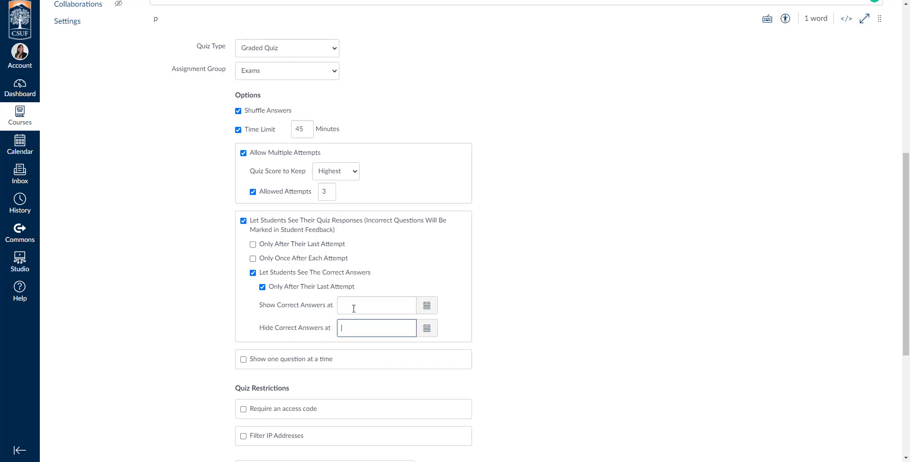
left_click(427, 306)
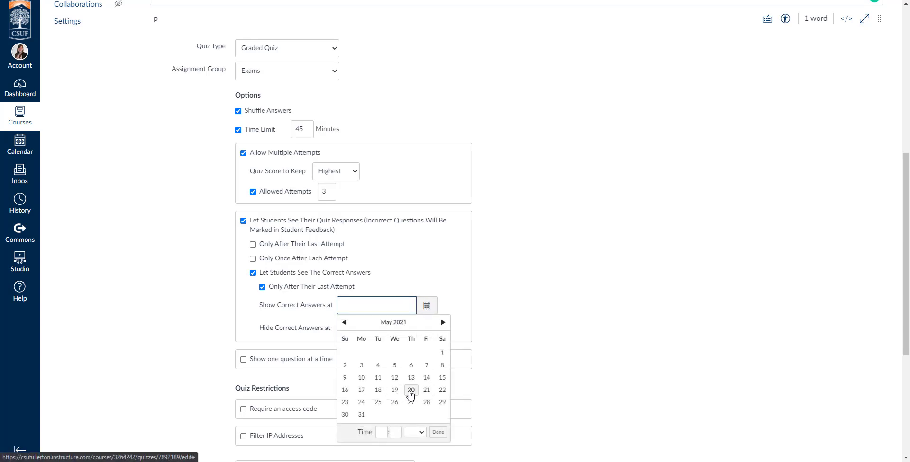
left_click(361, 404)
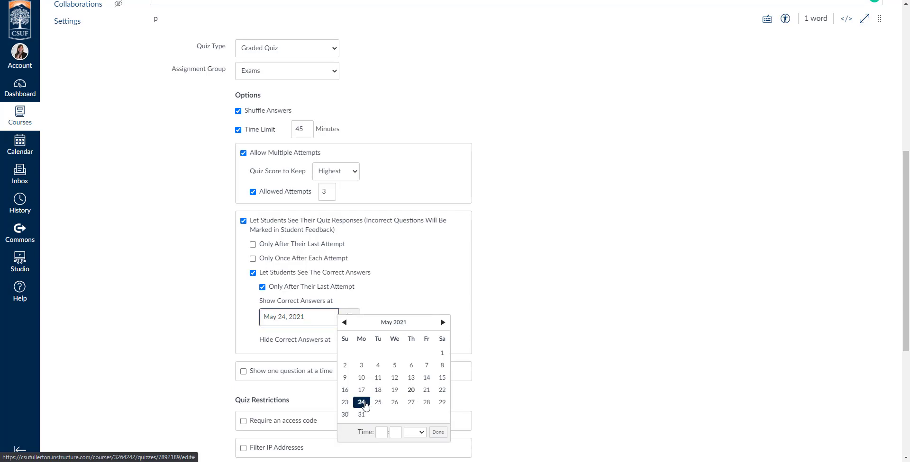
left_click(381, 432)
type("8")
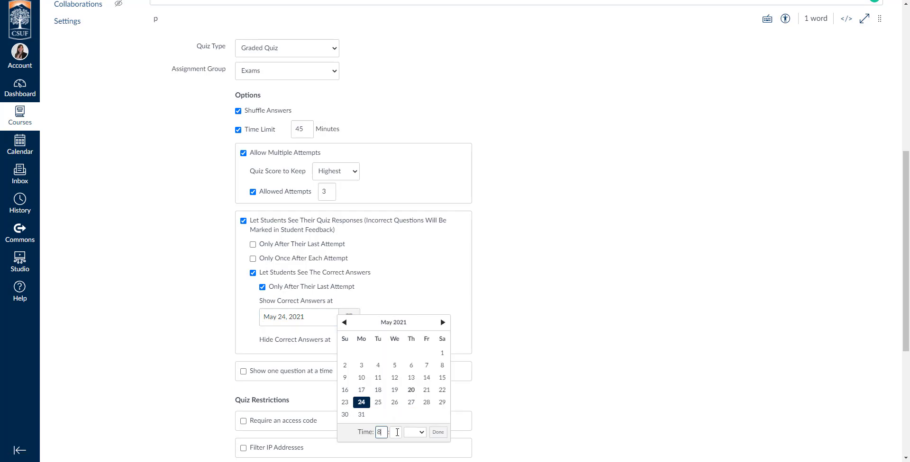
left_click(396, 433)
left_click(415, 432)
left_click(413, 413)
left_click(437, 432)
Step: Set the correct answers to be hidden at May 25, 2021 8:00 am
left_click(355, 340)
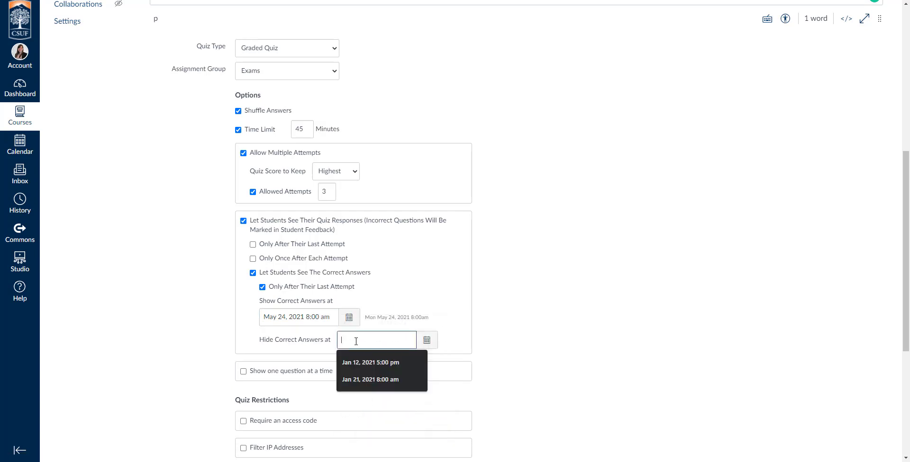
left_click(427, 341)
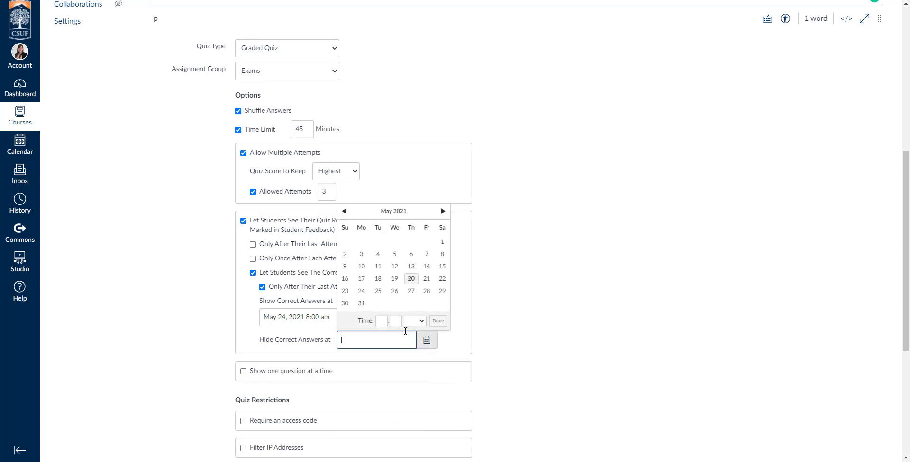
left_click(378, 291)
left_click(384, 321)
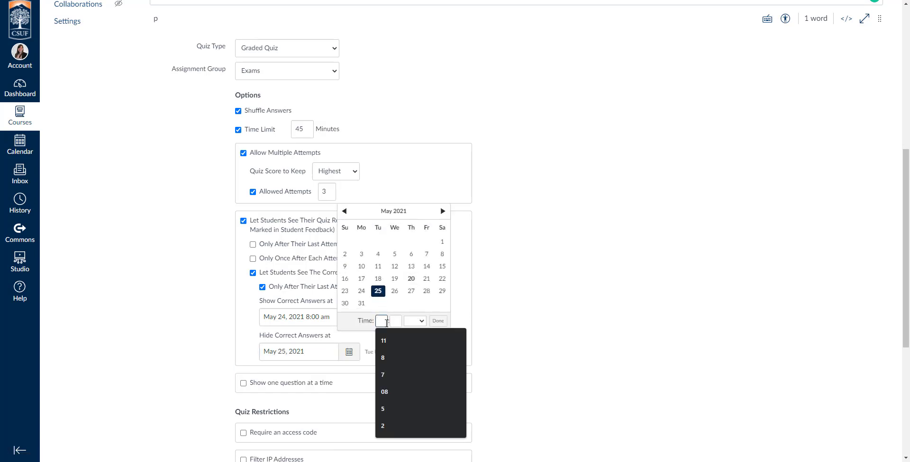
type("8")
left_click(398, 323)
left_click(415, 321)
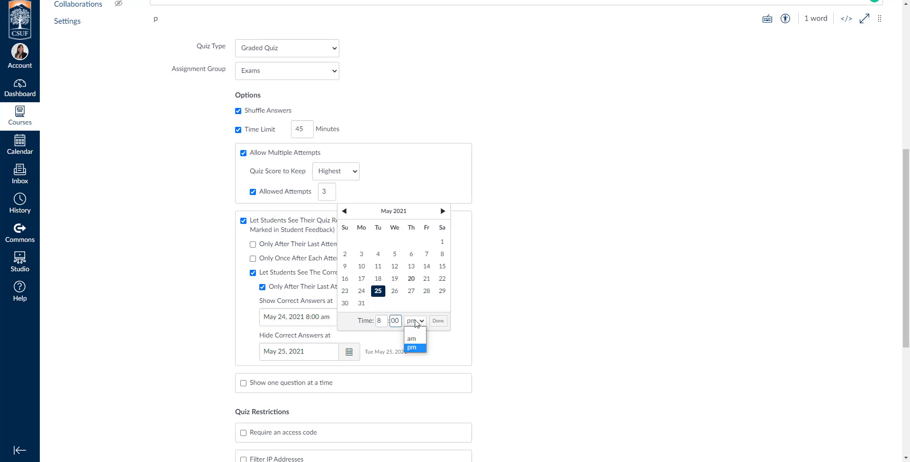
left_click(415, 337)
left_click(438, 321)
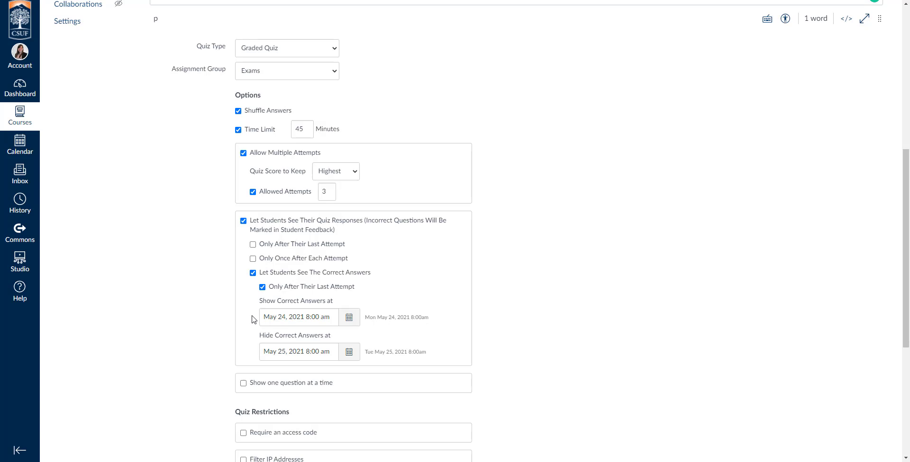
Step: Try showing one question at a time with questions locked after answering, and turn both options off again
scroll(203, 284, "down", 1)
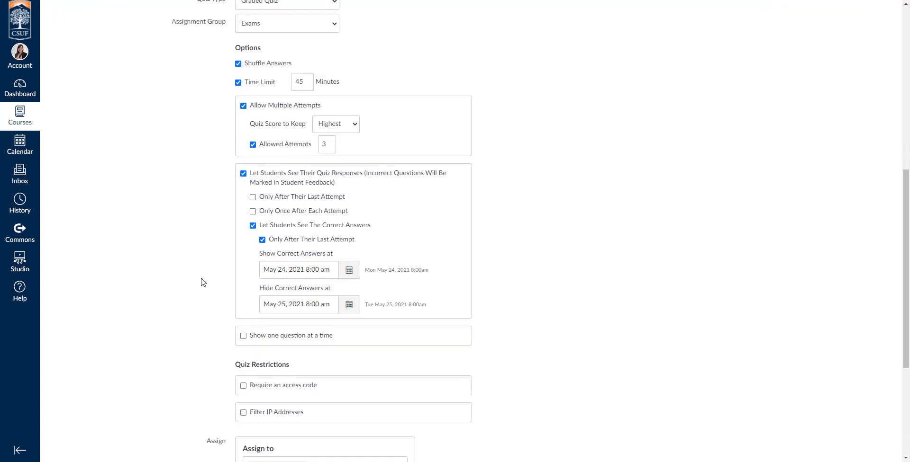
left_click(243, 336)
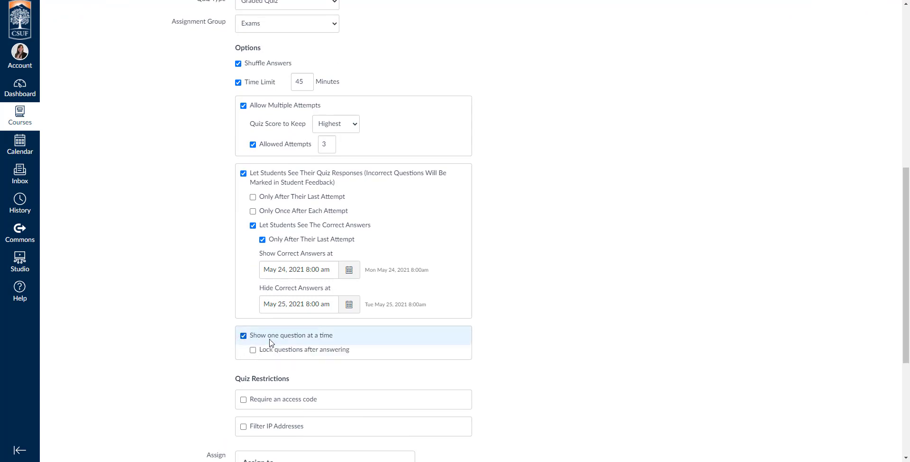
left_click(252, 350)
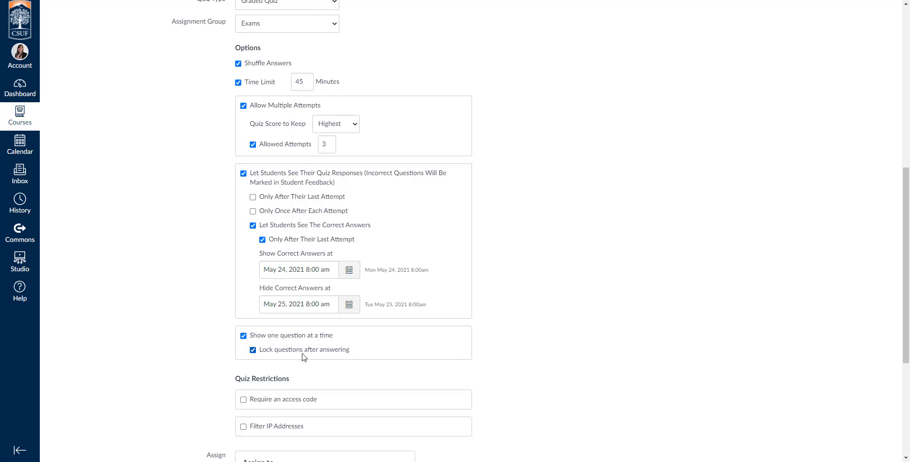
left_click(253, 351)
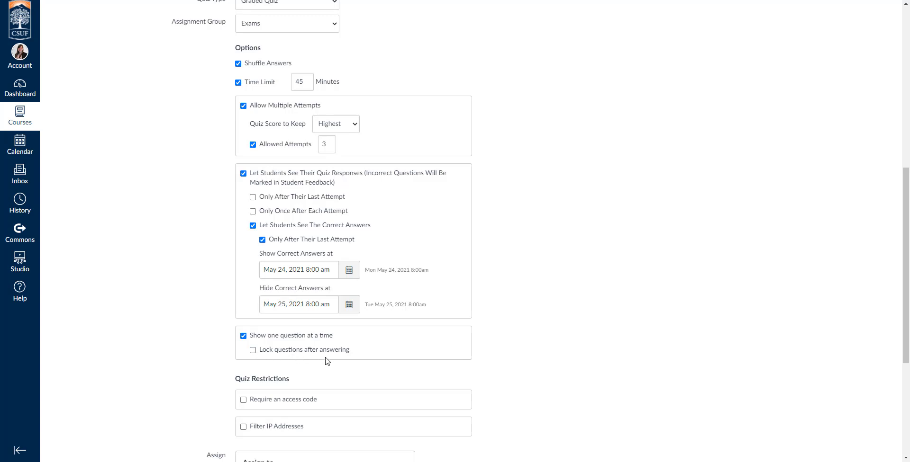
left_click(244, 337)
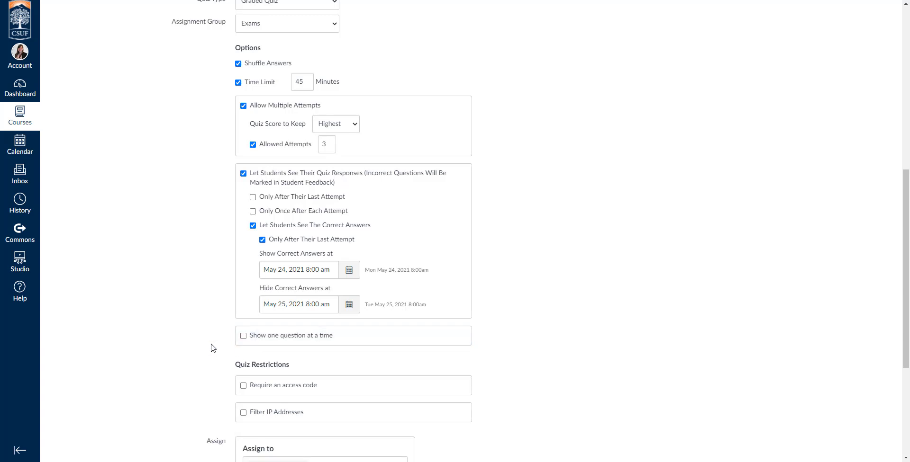
Step: Try the access code requirement under the quiz restrictions, and turn it off again
scroll(213, 349, "down", 3)
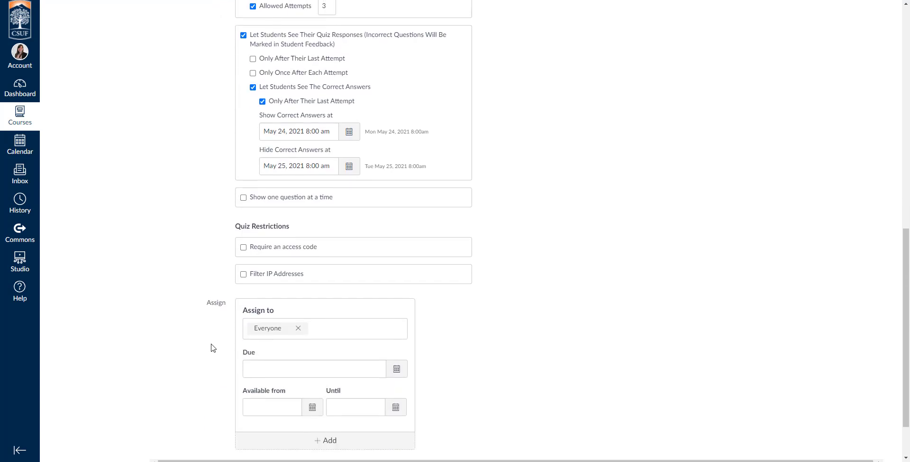
left_click(278, 251)
left_click(285, 263)
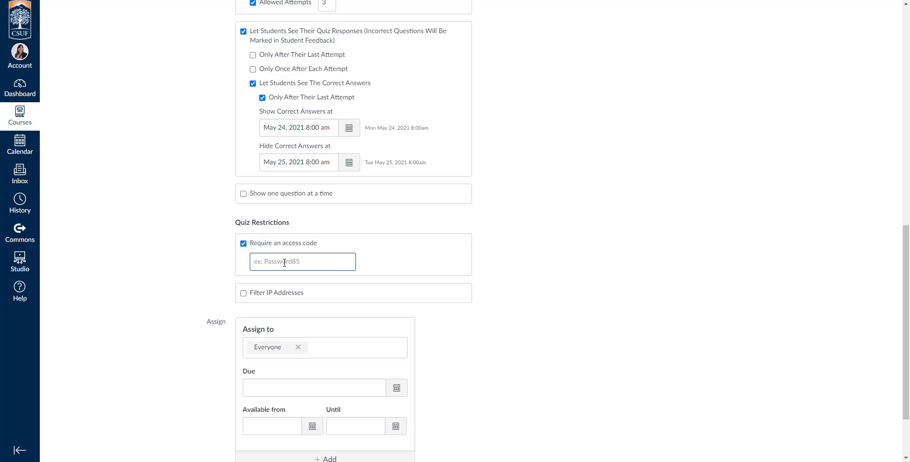
left_click(243, 243)
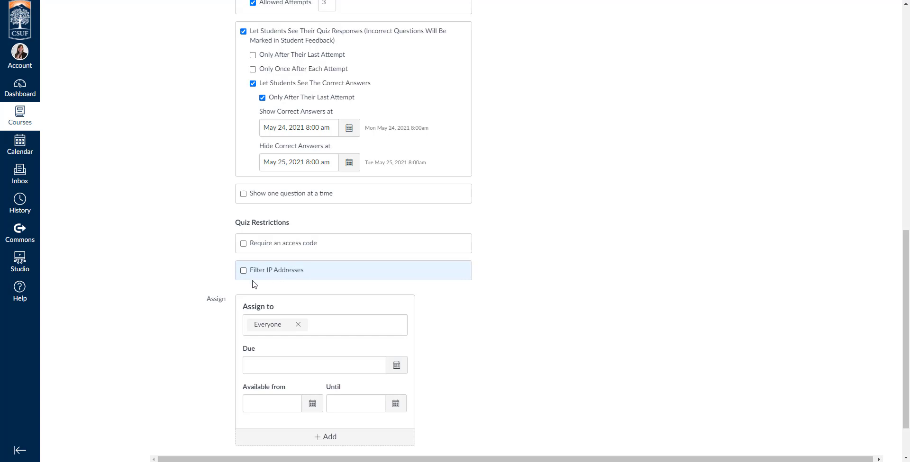
Step: Add a second assignment block below the Everyone block, leaving its assignee empty
scroll(209, 286, "down", 2)
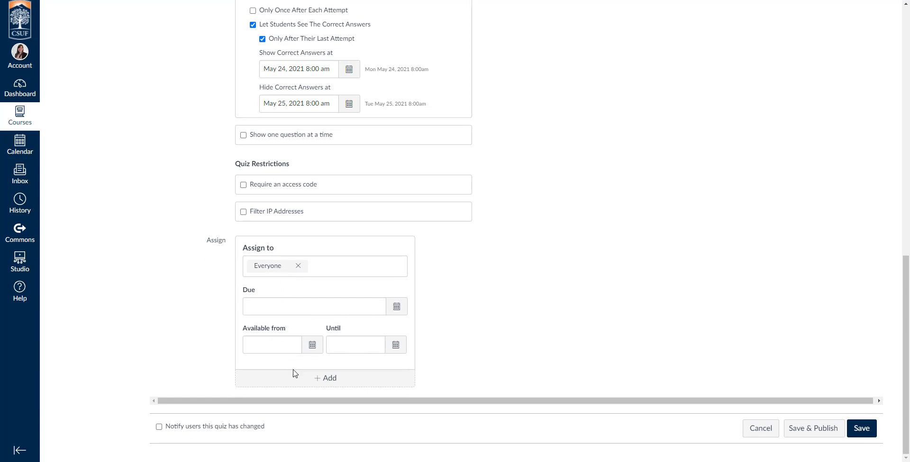
left_click(306, 384)
left_click(268, 322)
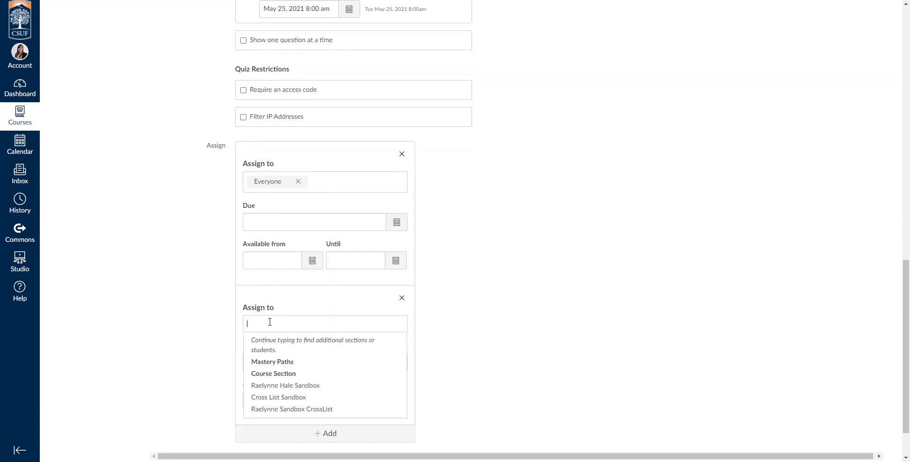
left_click(231, 307)
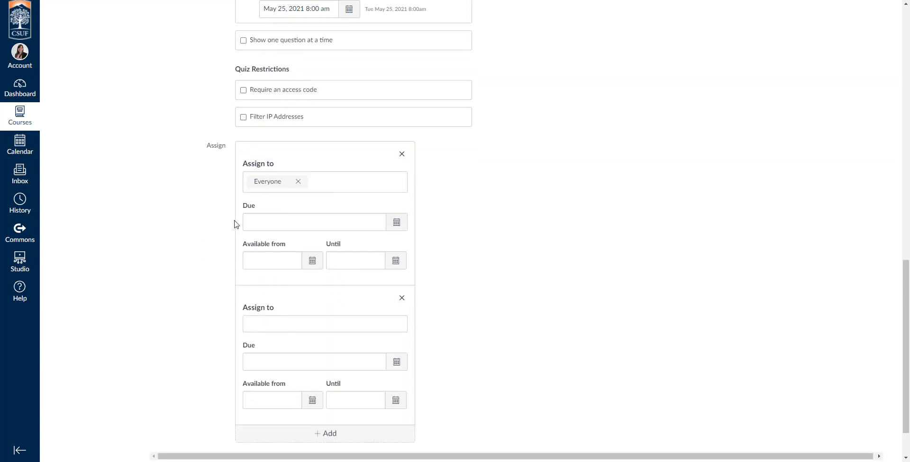
Step: Set the due date for Everyone to May 23 at 11:59pm
left_click(396, 222)
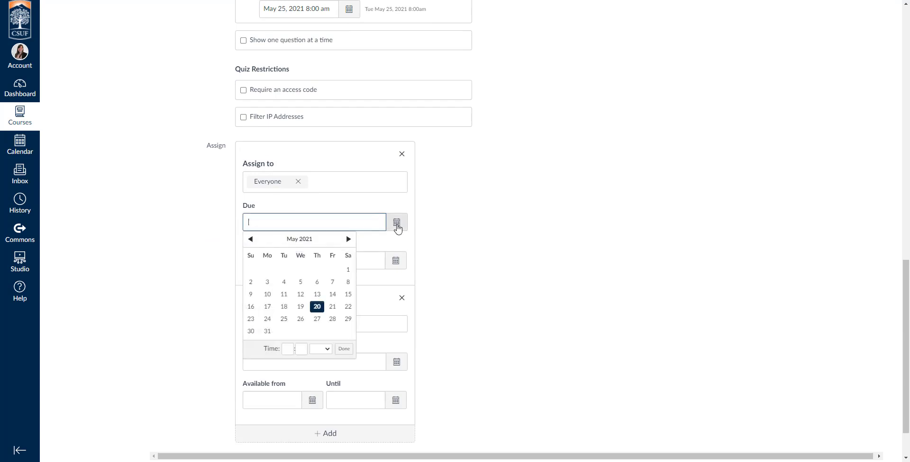
left_click(251, 319)
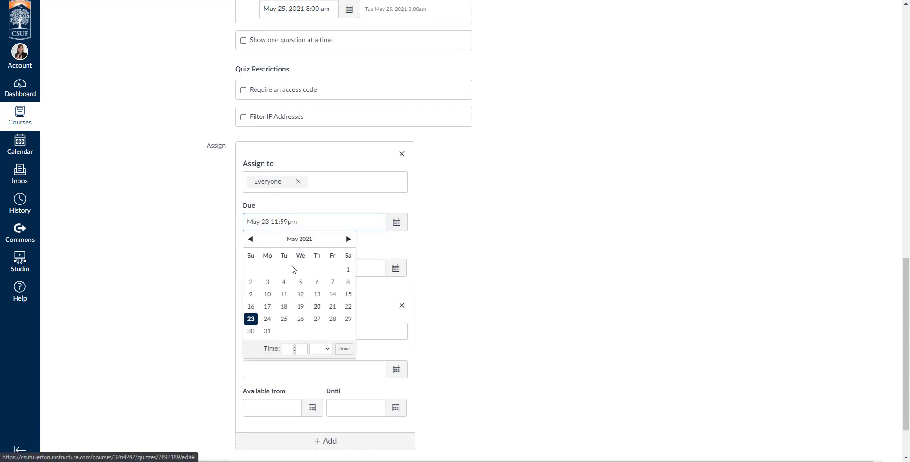
left_click(343, 349)
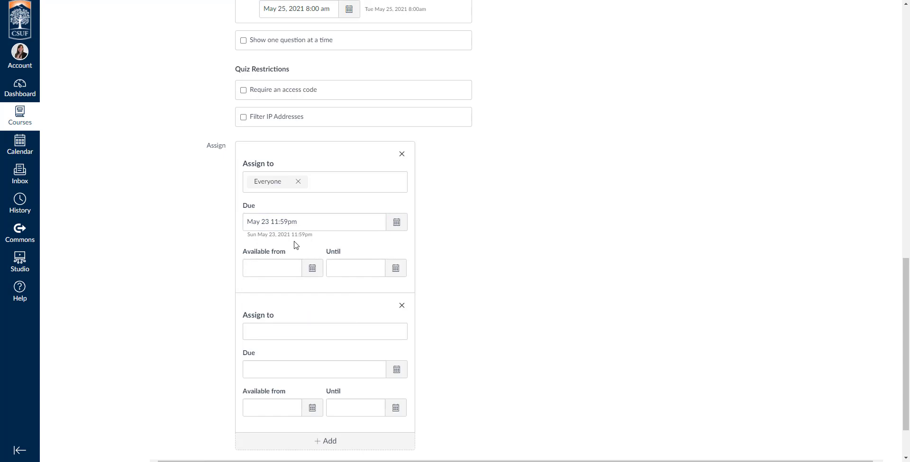
Step: Make the quiz available to Everyone from May 21 at 8am
left_click_drag(243, 251, 357, 256)
left_click(309, 270)
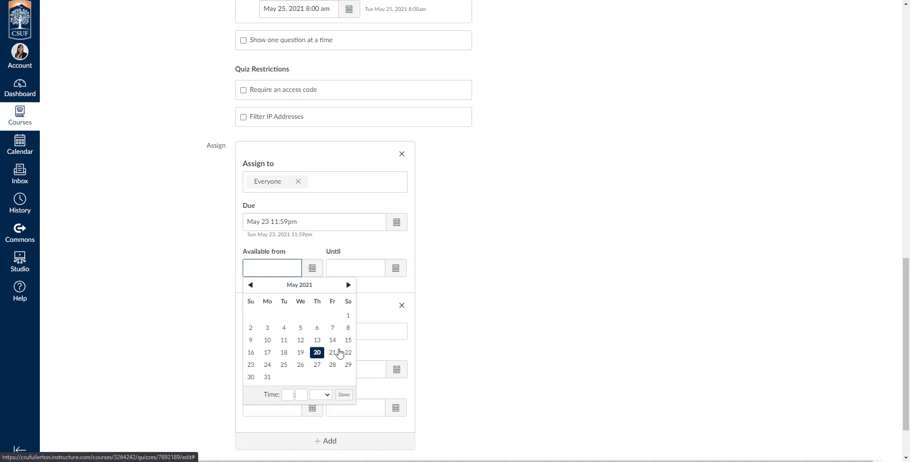
left_click(333, 352)
left_click(289, 395)
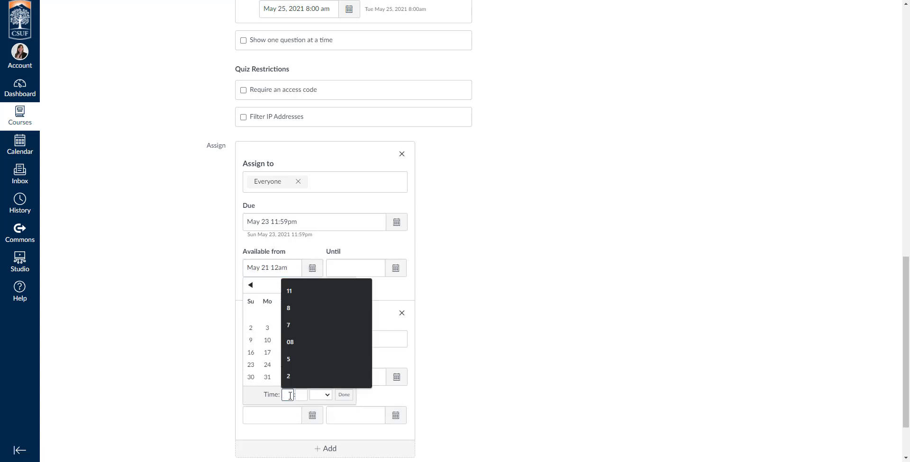
type("8")
key("Tab")
type("00")
left_click(321, 395)
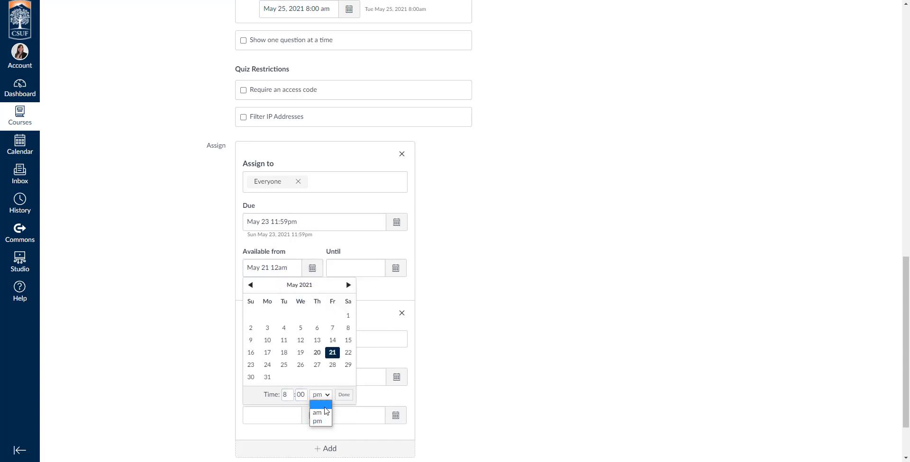
left_click(325, 412)
left_click(344, 395)
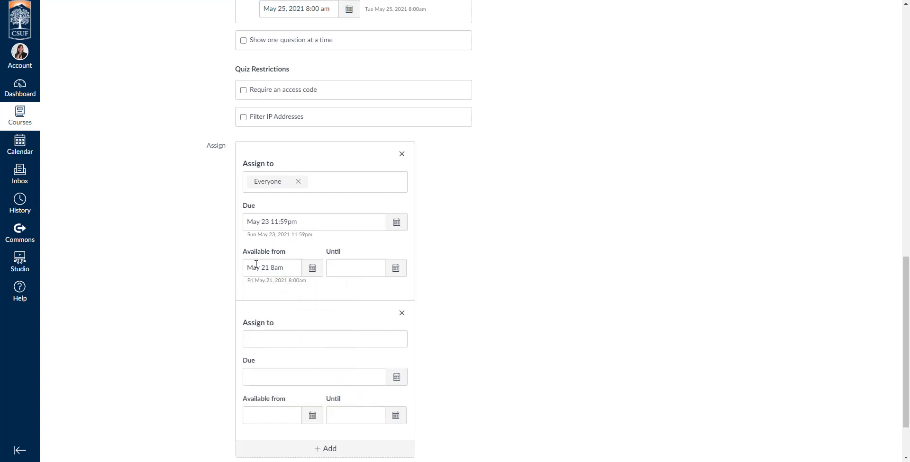
Step: Set the availability end for Everyone to May 23 at 11:59pm, matching the due date
left_click(266, 224)
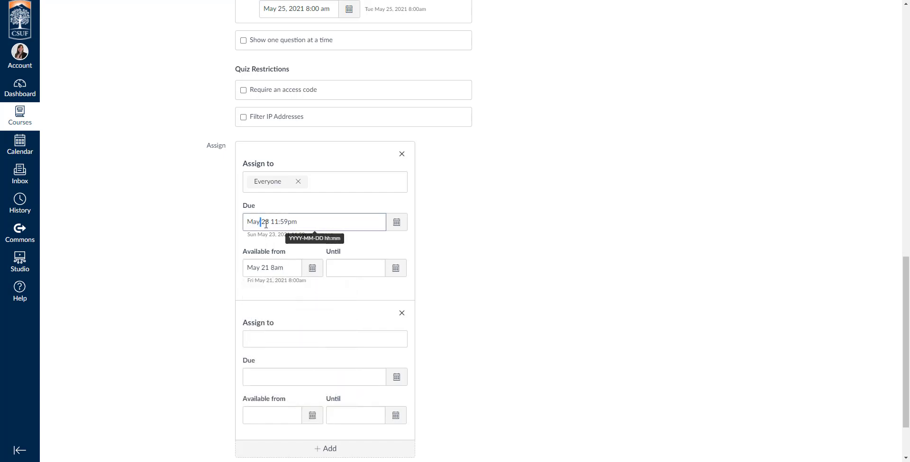
left_click_drag(266, 224, 315, 223)
left_click(315, 224)
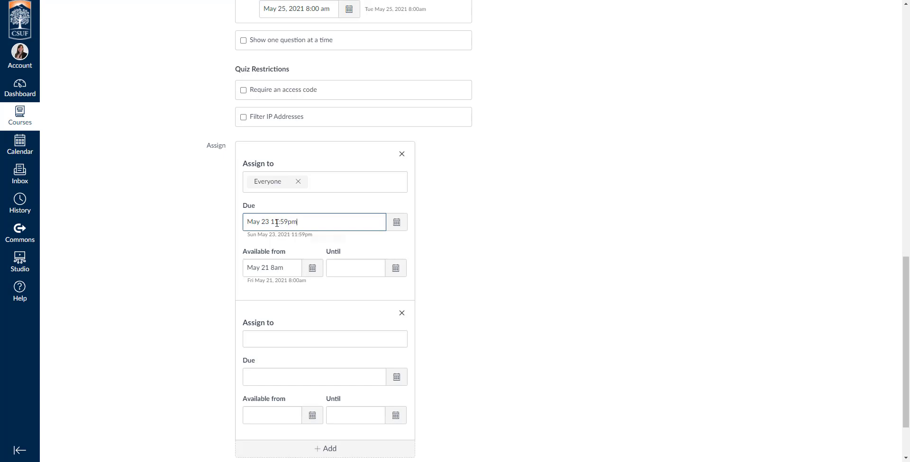
left_click(396, 268)
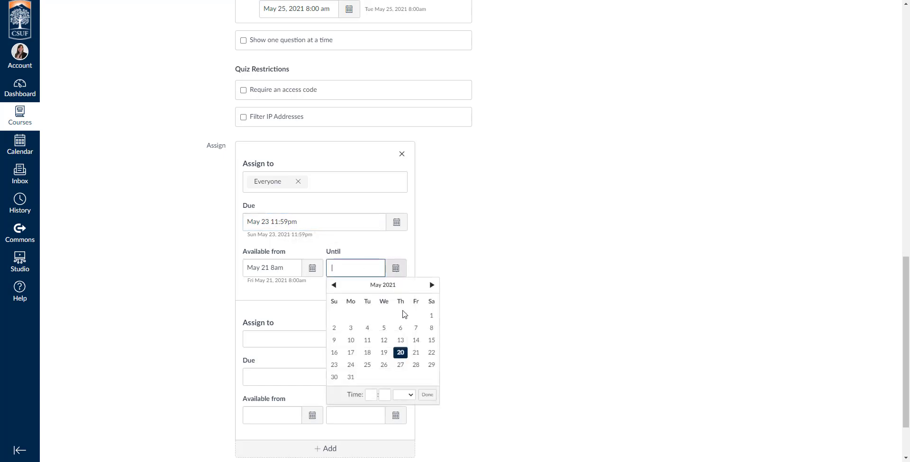
left_click(334, 366)
left_click(427, 395)
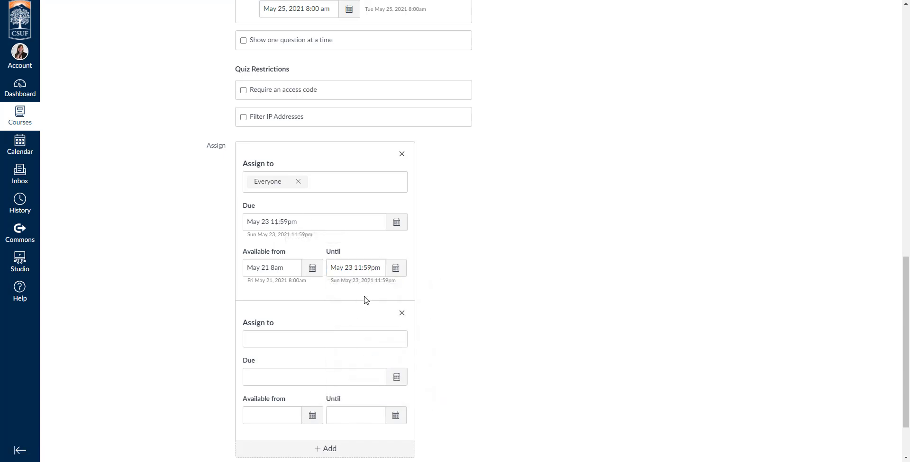
Step: Try to find a student by first name as the assignee of the second assignment block
scroll(308, 301, "down", 1)
left_click(285, 290)
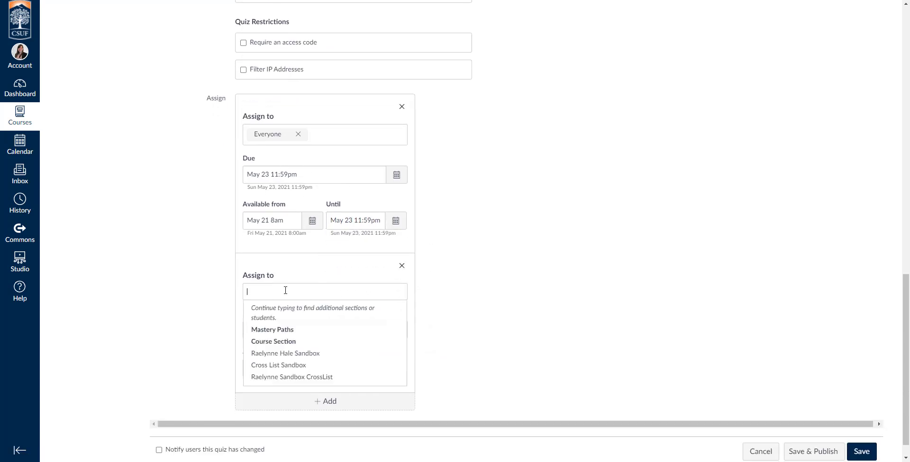
type("Jimmy")
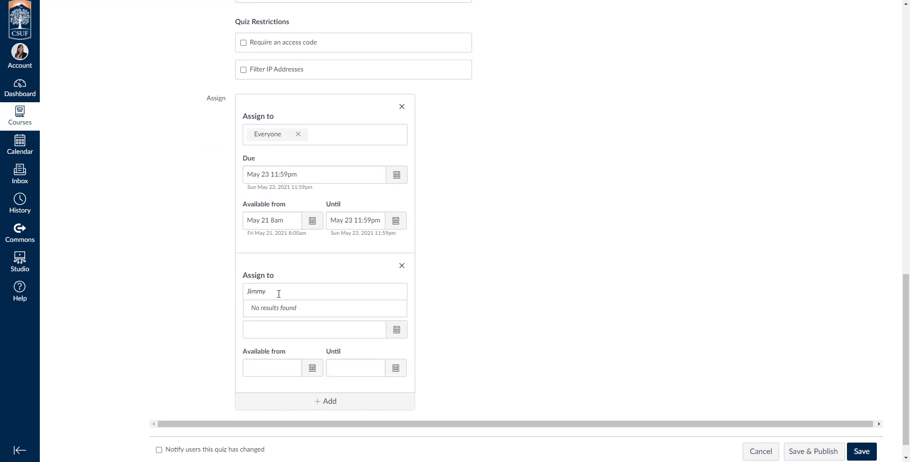
left_click(287, 276)
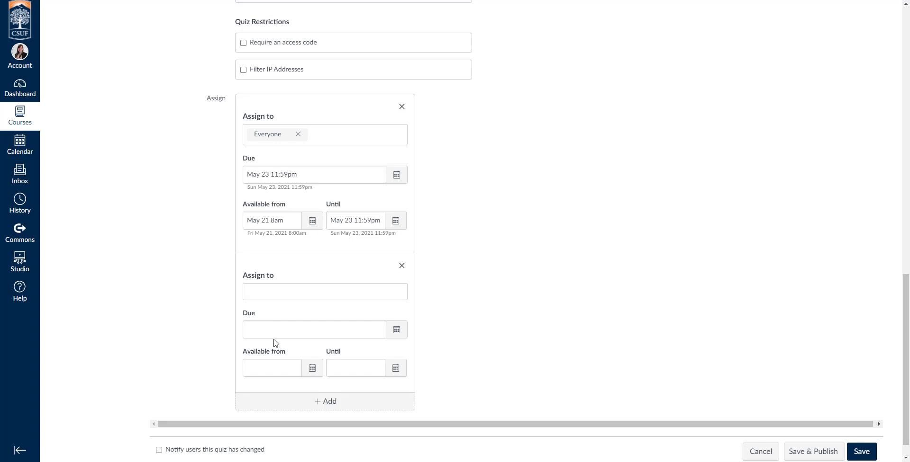
Step: Set the due date of the second assignment block to May 25 at 11:59pm
left_click(331, 327)
left_click(397, 329)
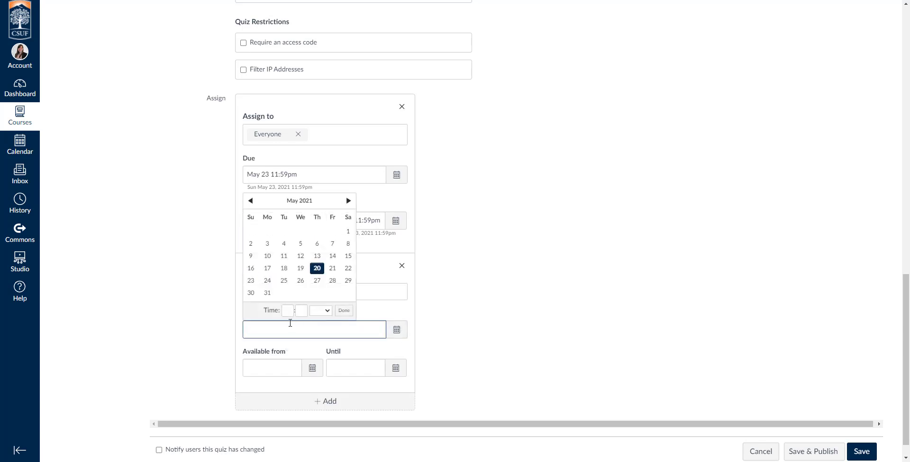
scroll(266, 286, "down", 1)
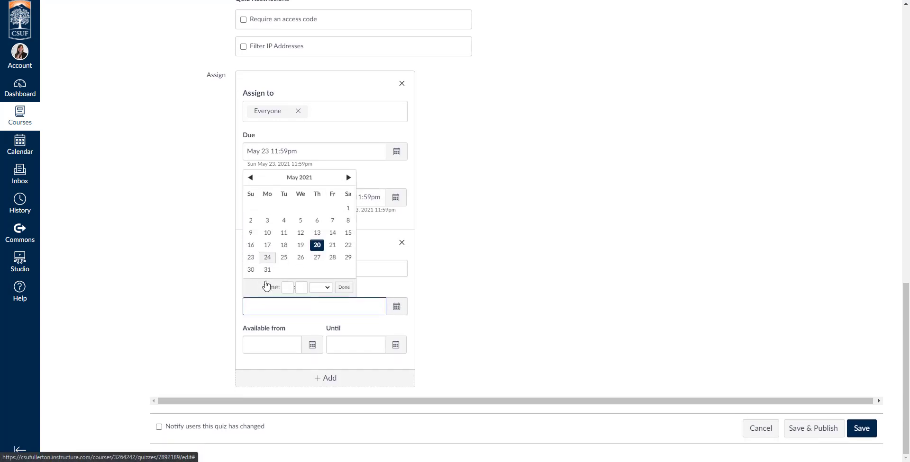
left_click(287, 259)
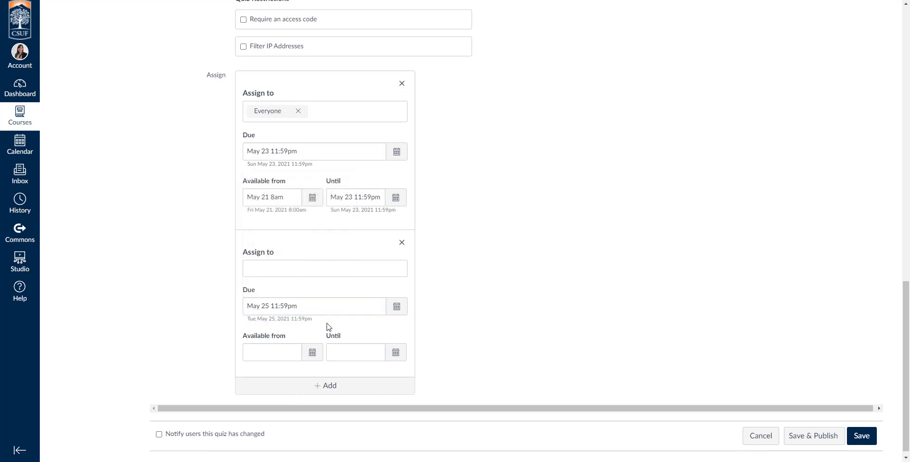
Step: Remove the second assignment block, leaving only the one for Everyone
left_click(307, 268)
left_click(357, 250)
left_click(401, 243)
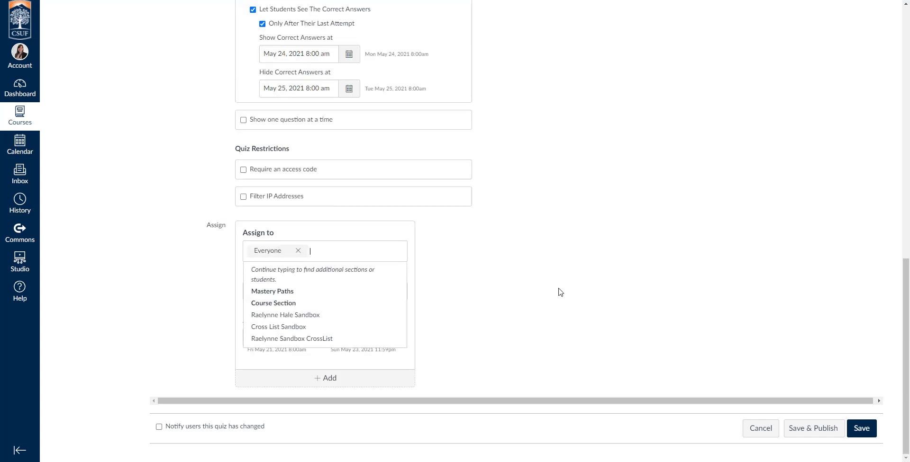
Step: Look over the quiz settings and try to save the quiz
scroll(532, 327, "up", 15)
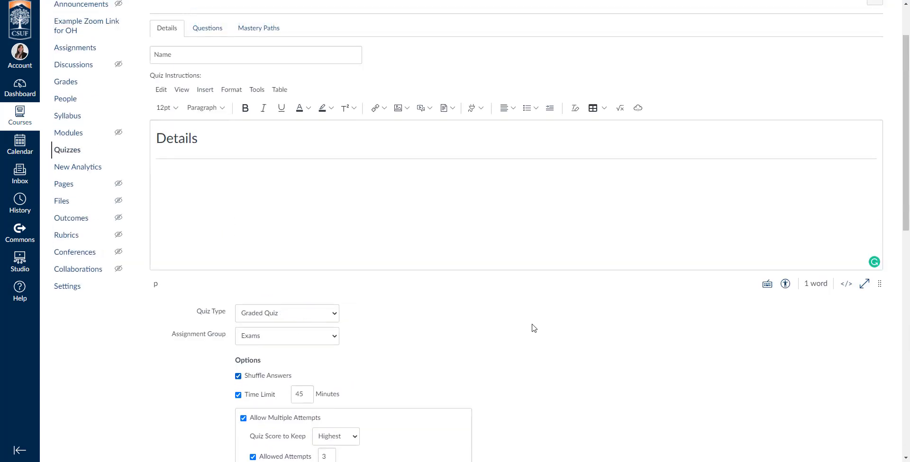
scroll(510, 307, "down", 12)
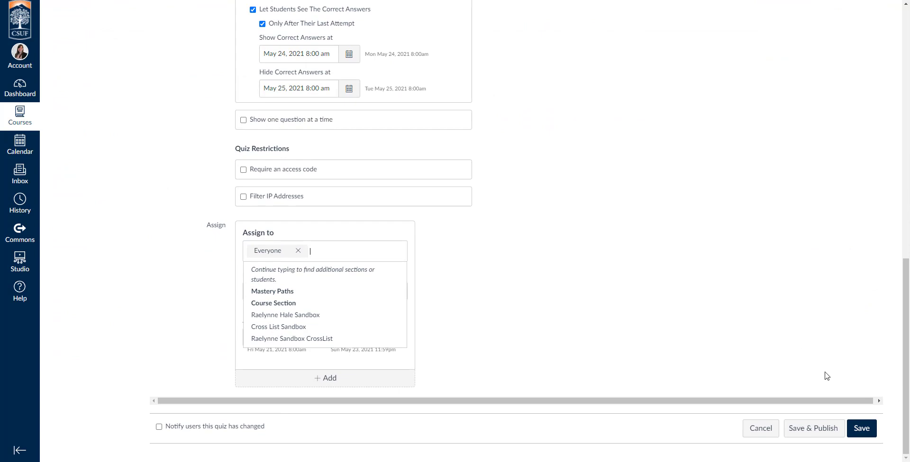
left_click(871, 433)
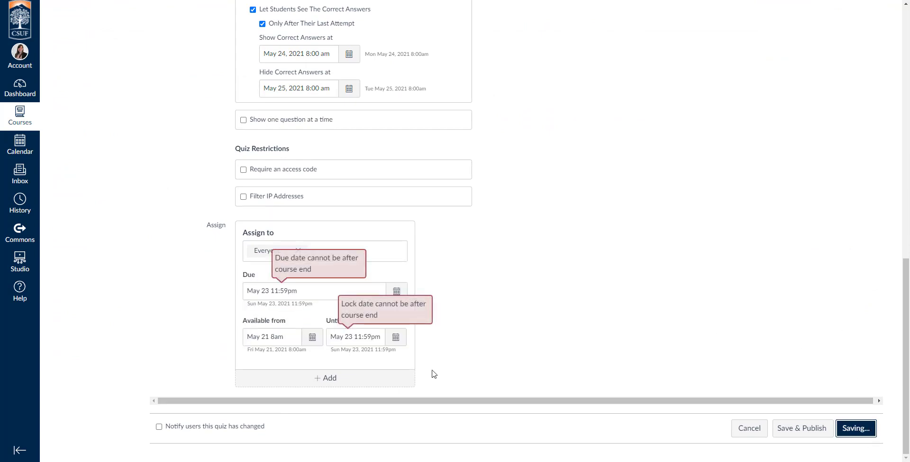
Step: Clear the availability end date and the due date for Everyone and save the quiz
triple_click(355, 338)
key("BackSpace")
triple_click(305, 288)
key("BackSpace")
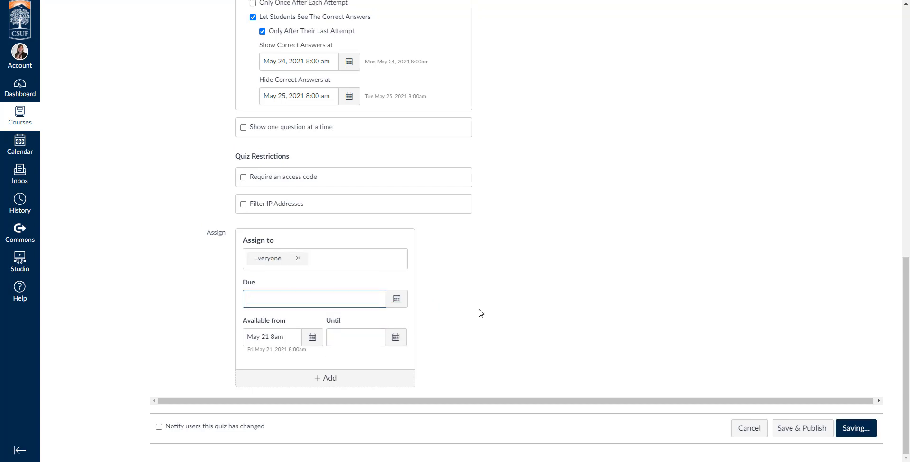
left_click(481, 313)
scroll(659, 356, "up", 1)
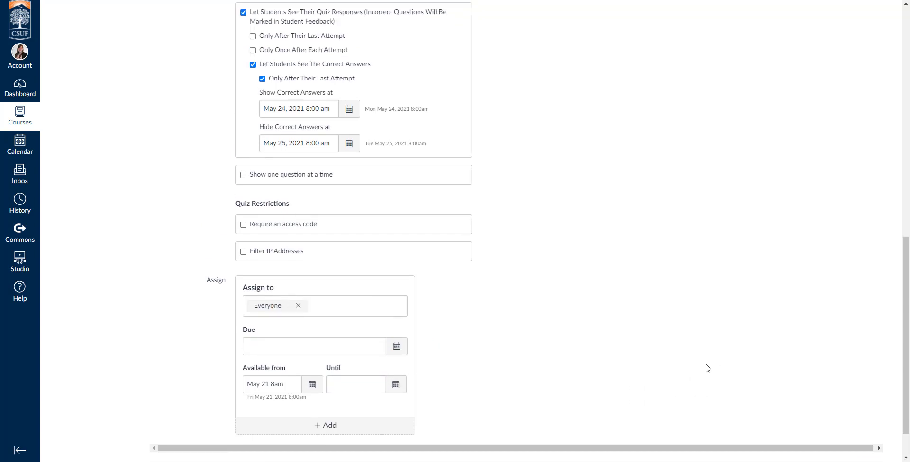
scroll(707, 369, "up", 4)
scroll(707, 369, "down", 5)
left_click(868, 428)
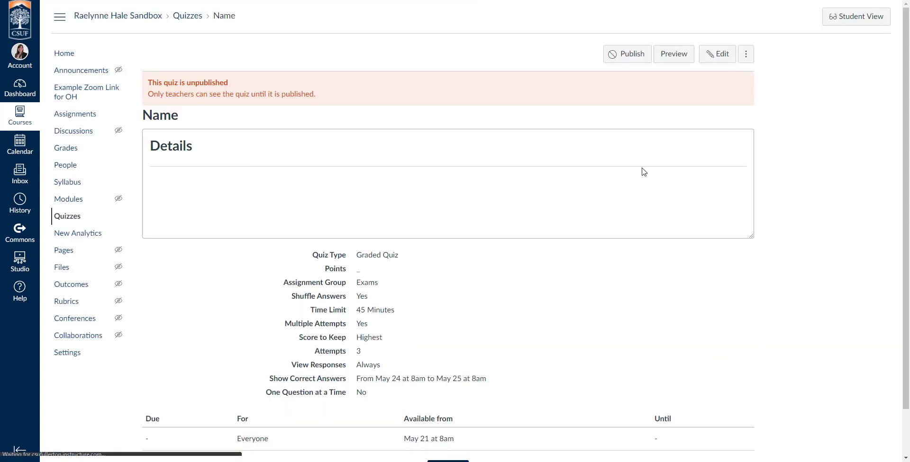
Step: Review the saved quiz's settings summary and reopen it from the course's quiz list
scroll(550, 206, "down", 1)
scroll(550, 207, "up", 1)
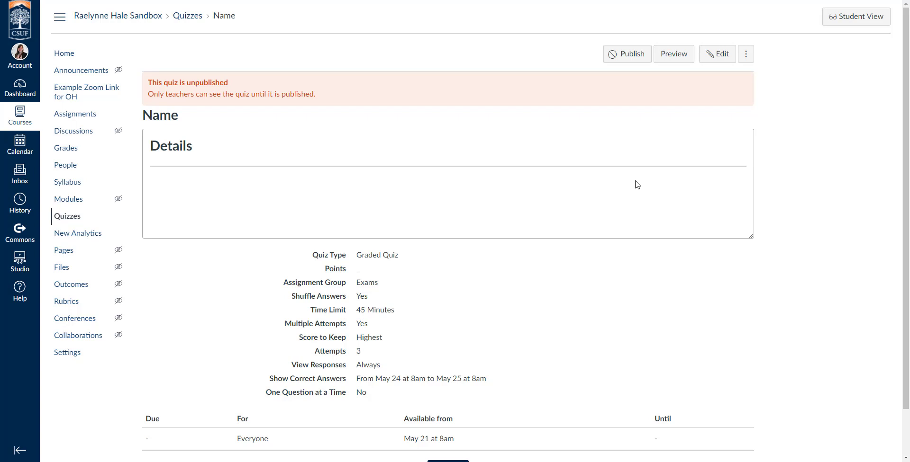
scroll(638, 185, "down", 1)
scroll(635, 184, "up", 1)
left_click(75, 218)
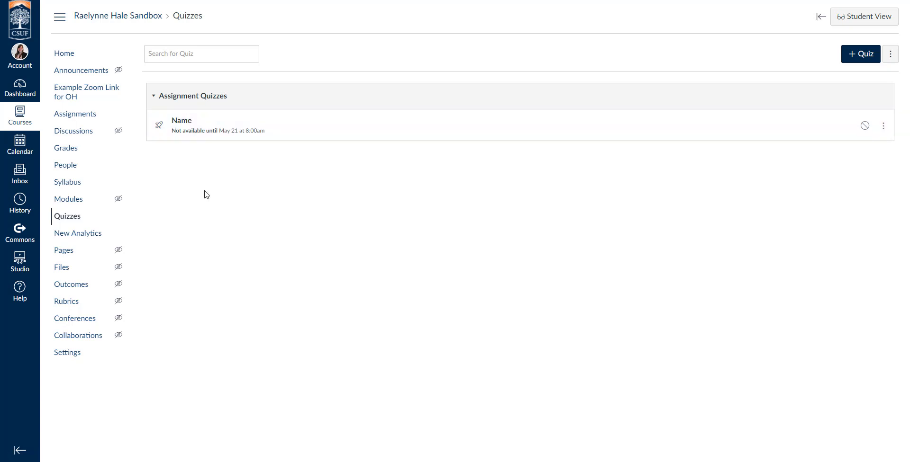
left_click(176, 124)
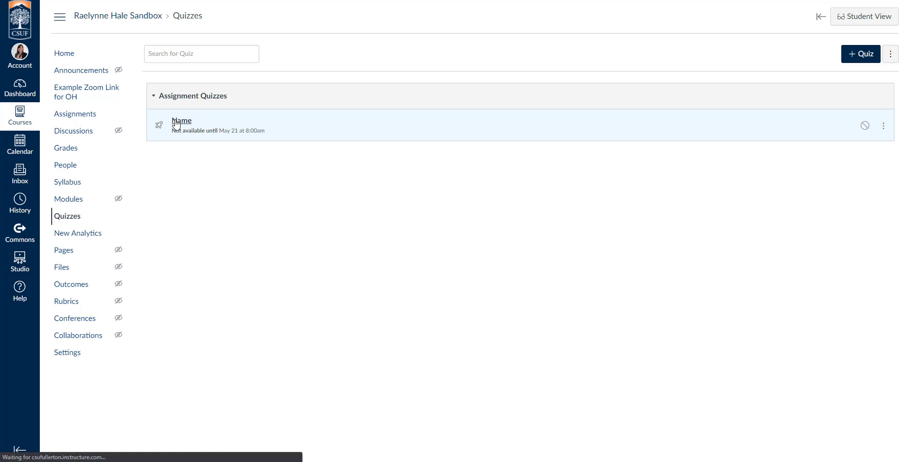
scroll(483, 289, "down", 2)
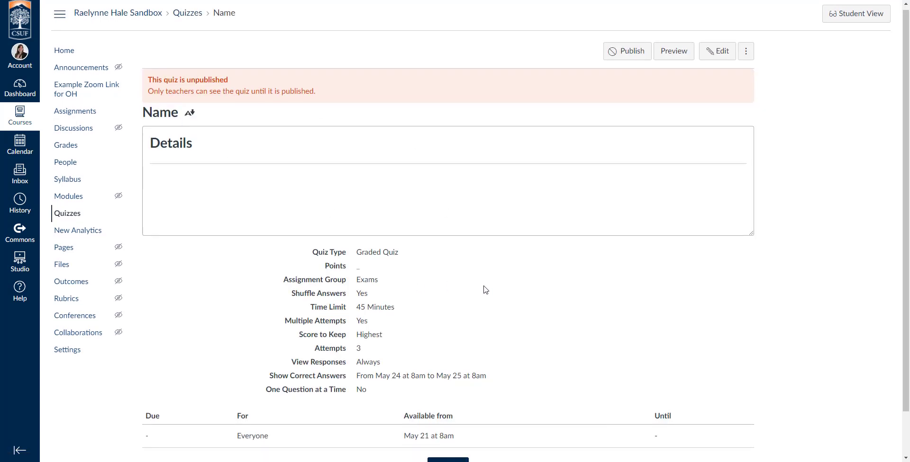
scroll(488, 287, "up", 2)
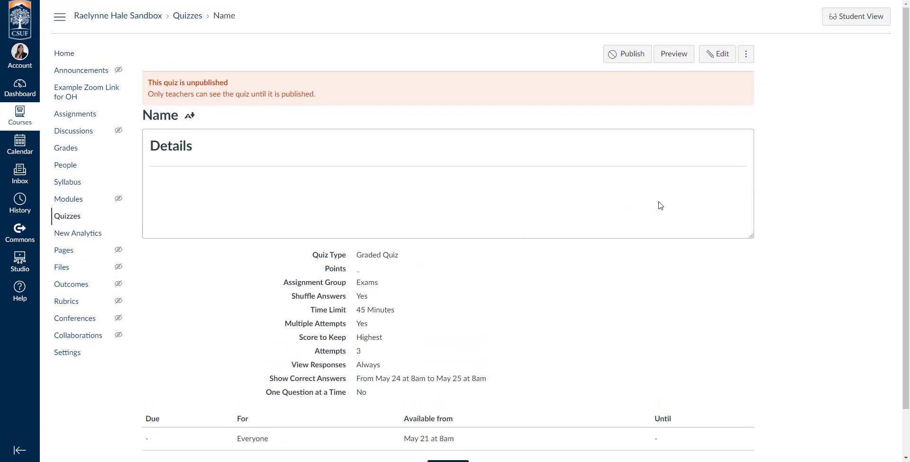
Step: Open the quiz for editing and add a new question to it
left_click(717, 54)
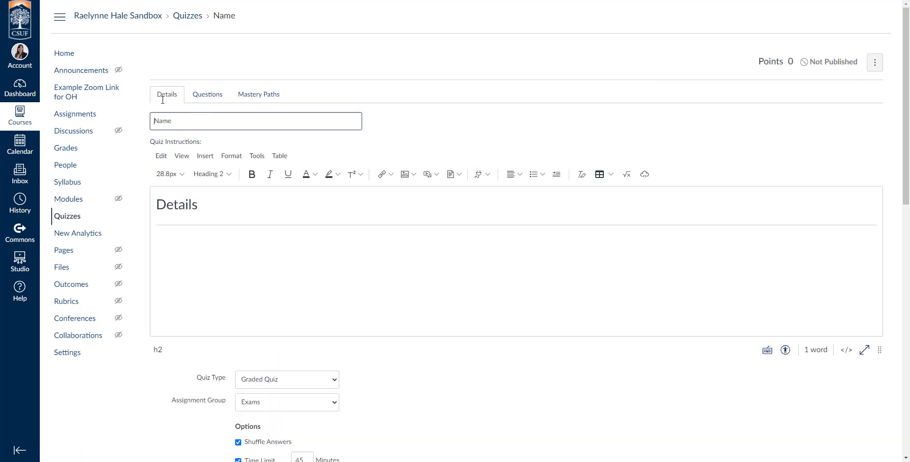
scroll(535, 366, "down", 8)
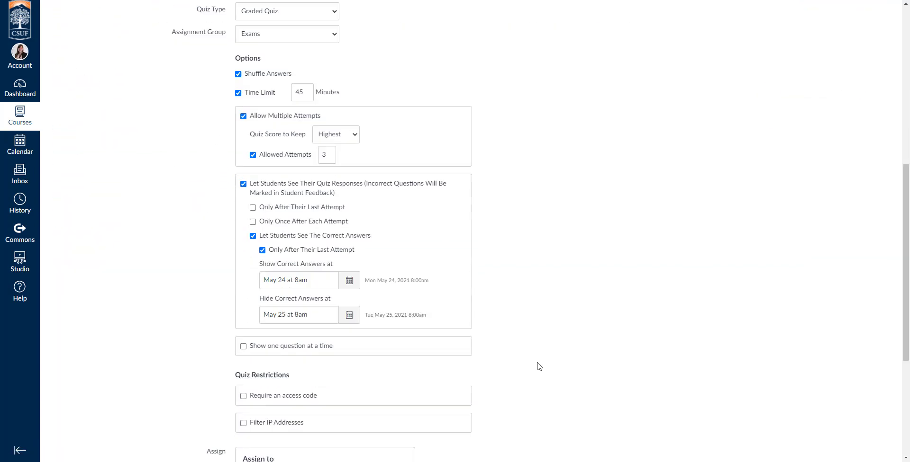
scroll(539, 367, "down", 4)
scroll(539, 366, "up", 11)
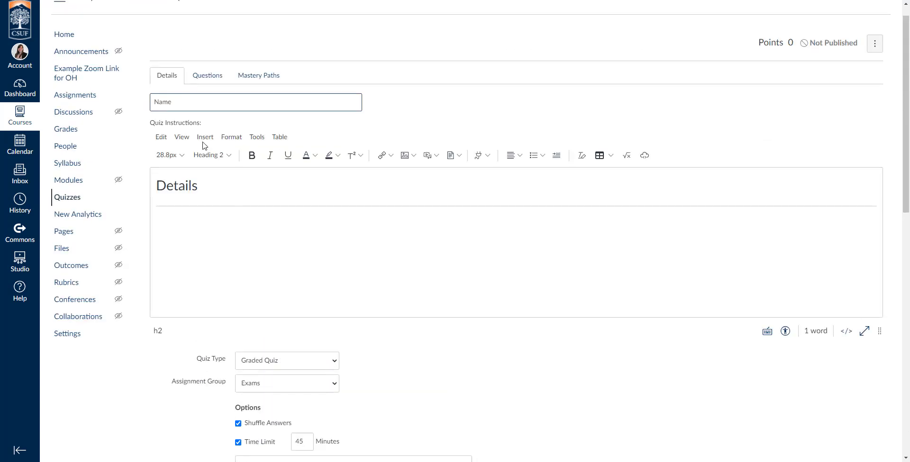
left_click(207, 77)
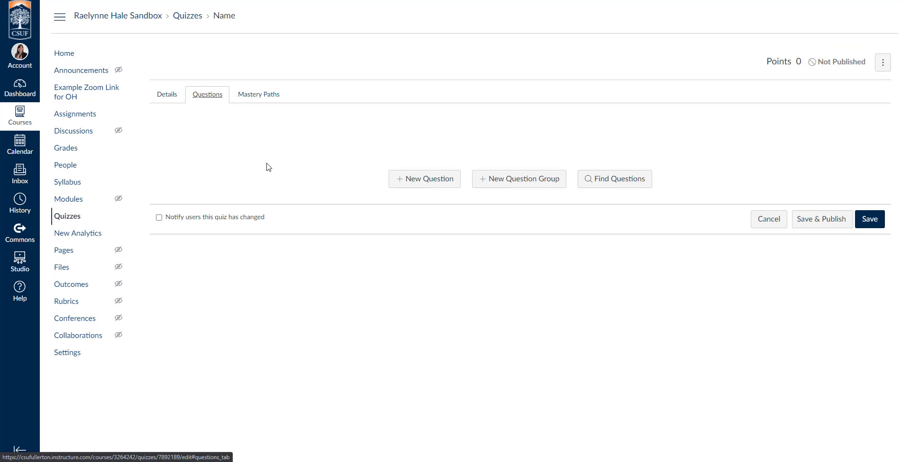
left_click(436, 185)
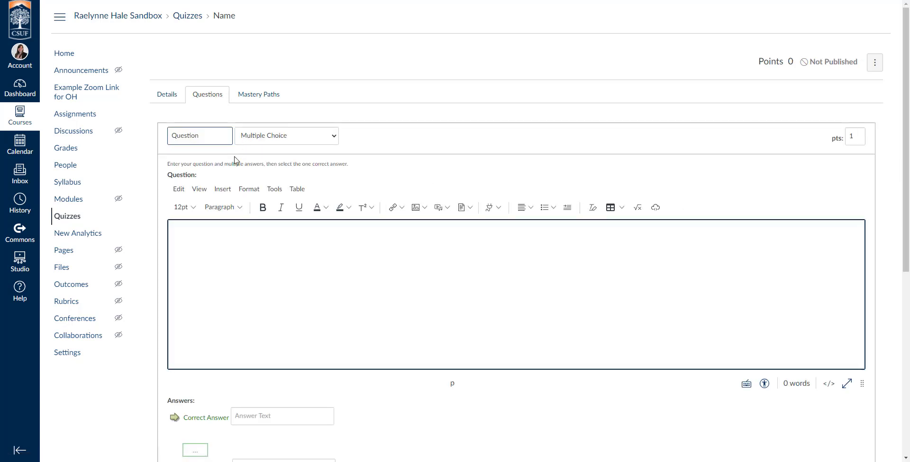
Step: Name the new question Vocab
left_click(203, 136)
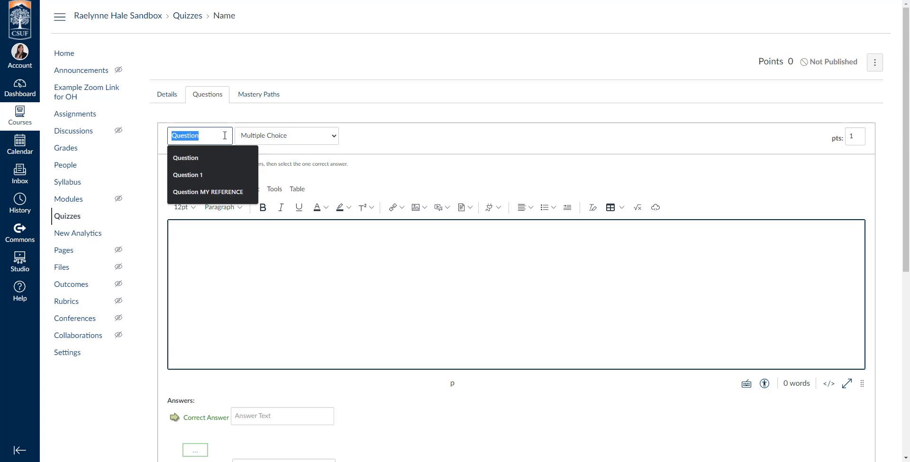
type("Vocab")
left_click(266, 121)
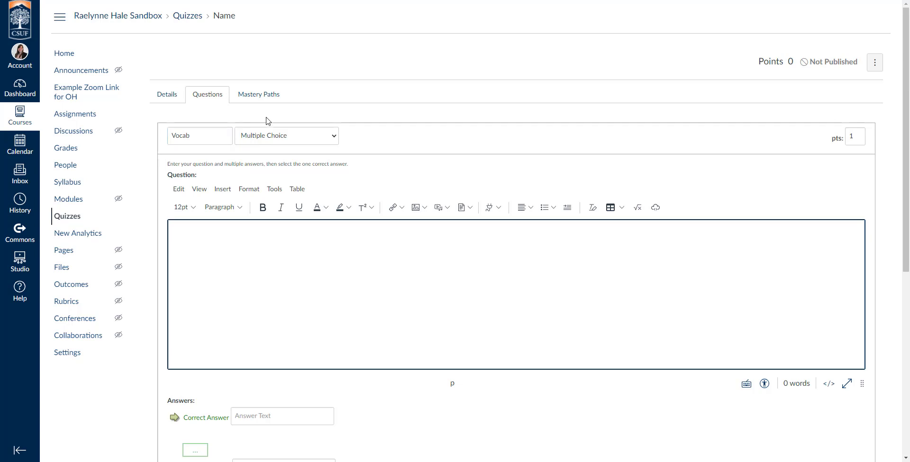
left_click(203, 136)
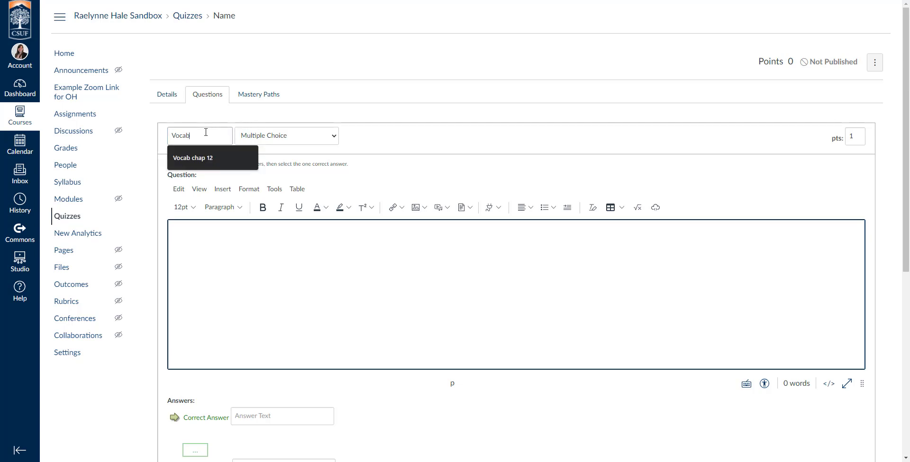
left_click(254, 119)
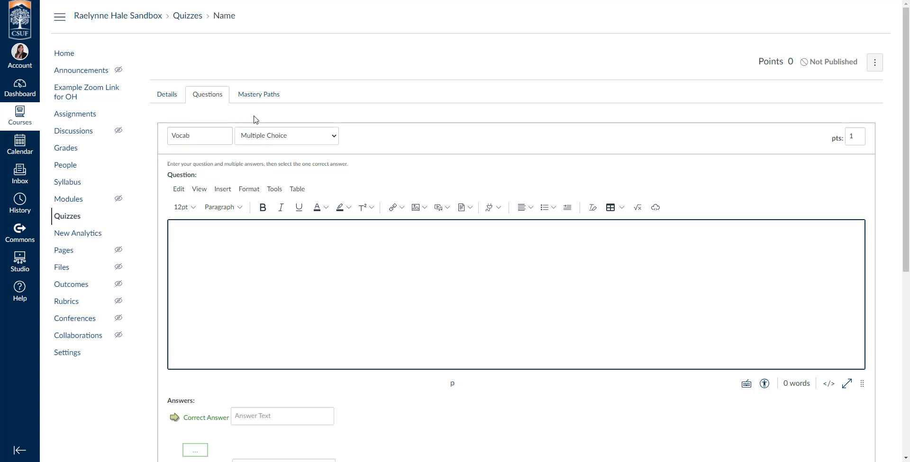
Step: Change the question type to True/False and enter "Type the question here" as the question text
left_click(284, 137)
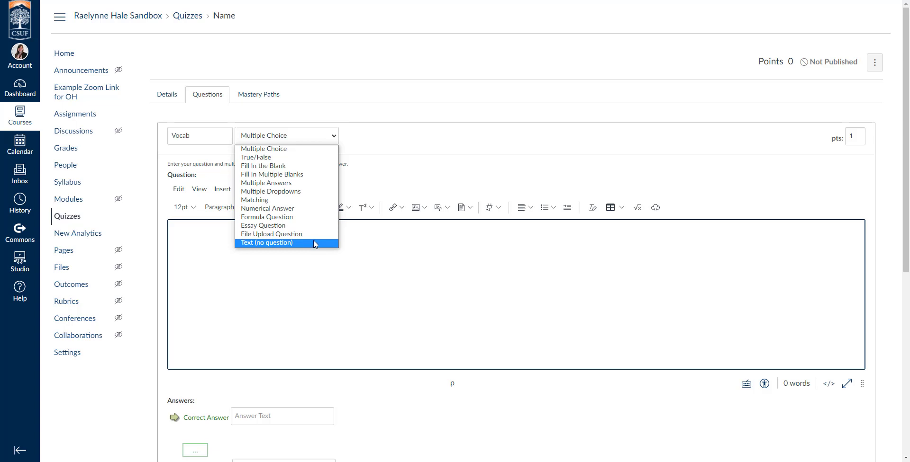
left_click(290, 157)
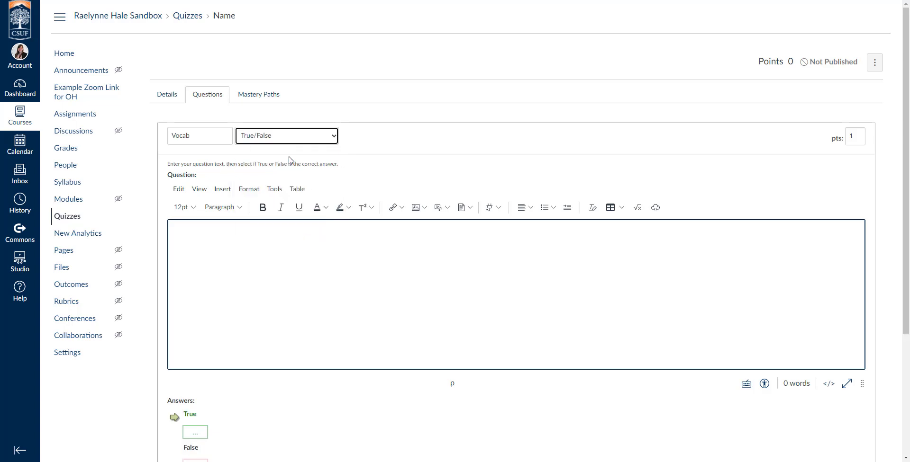
left_click(253, 246)
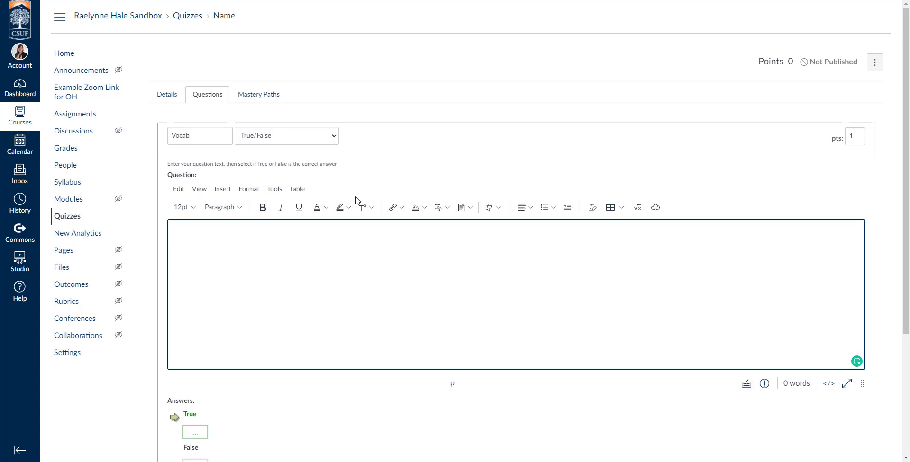
scroll(327, 236, "down", 1)
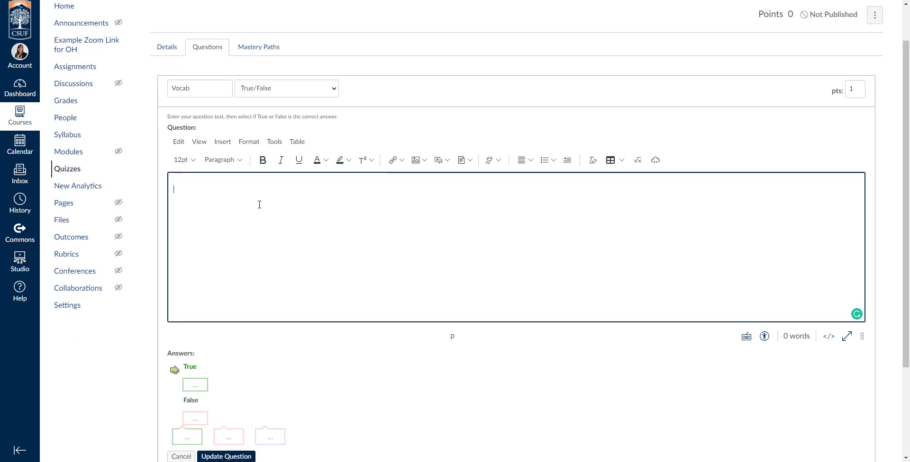
scroll(221, 172, "down", 1)
type("Typ")
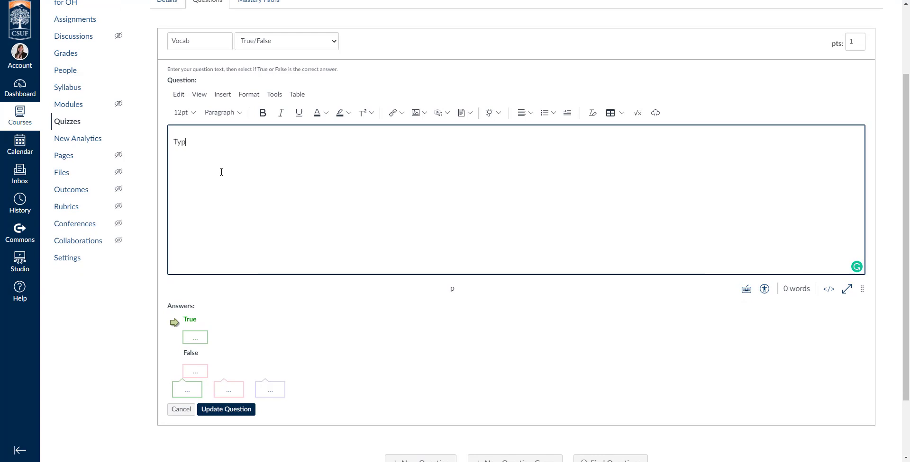
type("e the question here")
scroll(315, 170, "down", 2)
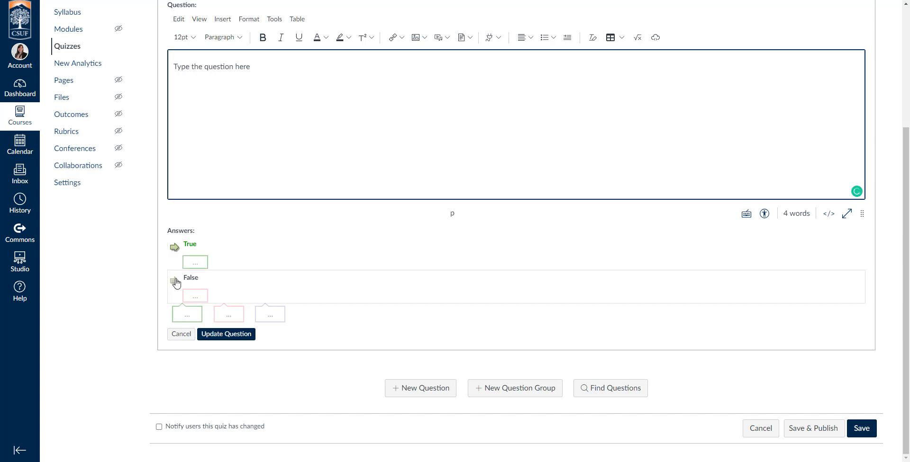
Step: Mark False as the correct answer to the question
left_click(174, 281)
left_click(174, 248)
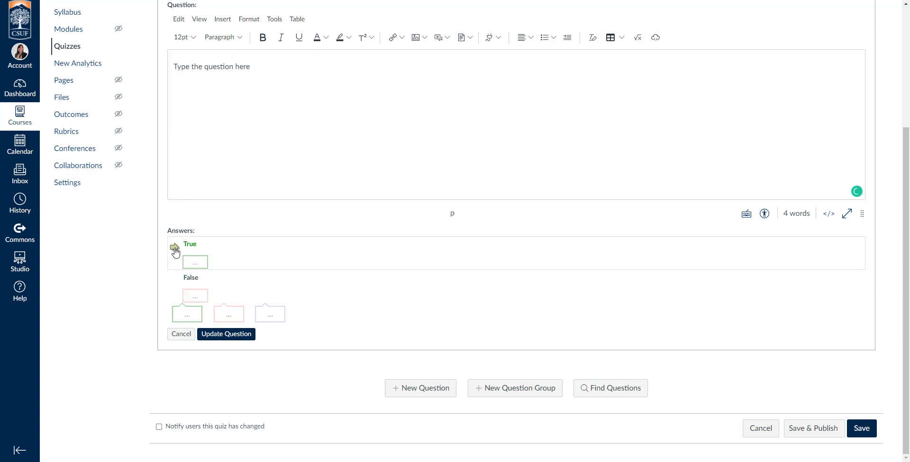
left_click(174, 281)
Step: Add "Good job!" as the comment for a correct answer
left_click(191, 318)
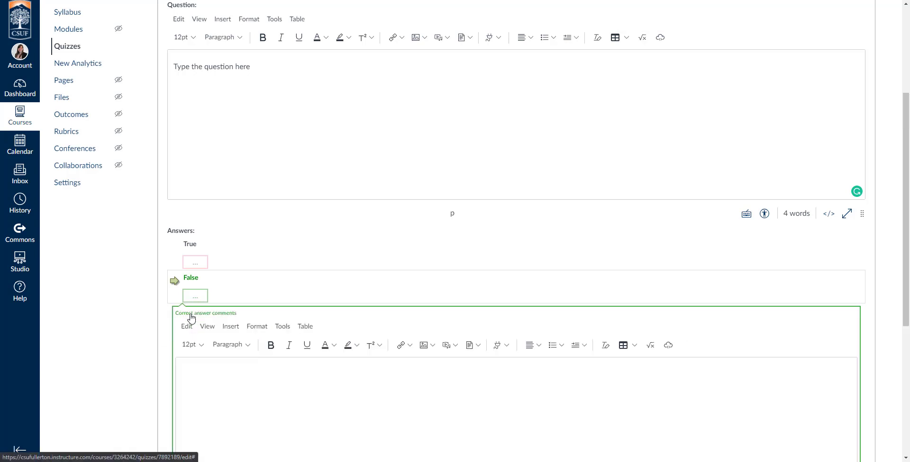
left_click(272, 373)
type("Good job!")
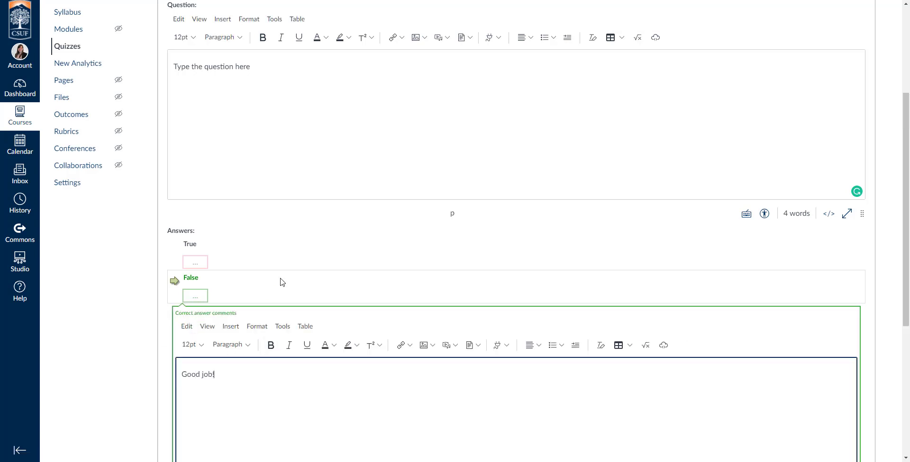
Step: Add the comment "Oops, try again." for students who choose the True answer
left_click(197, 263)
left_click(292, 339)
type("O")
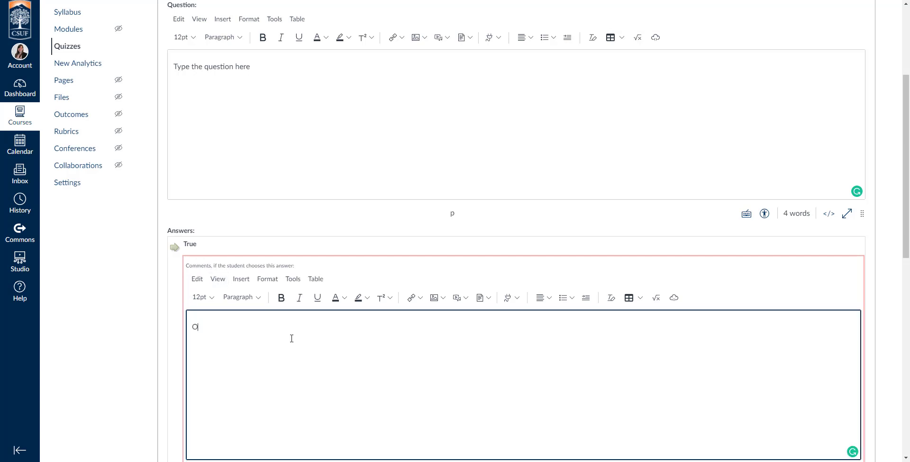
type("ops, try again.")
scroll(287, 342, "down", 3)
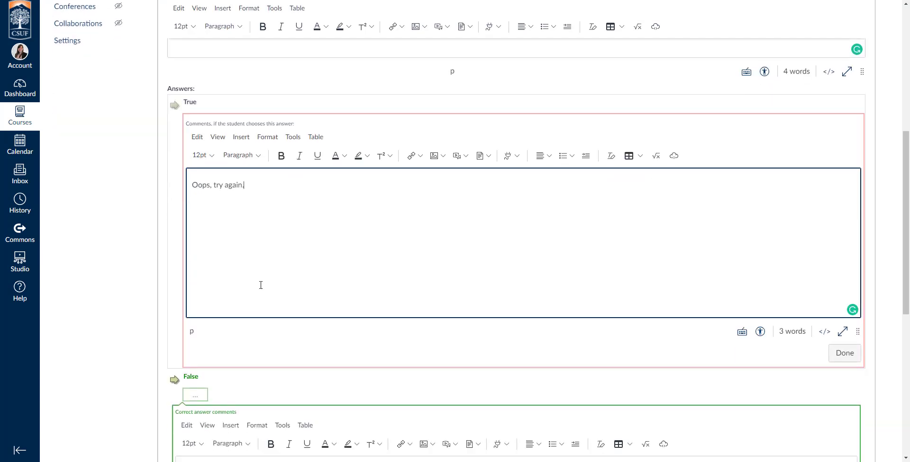
Step: Finish the correct-answer comment and the True answer's comment, and update the question
scroll(260, 286, "down", 7)
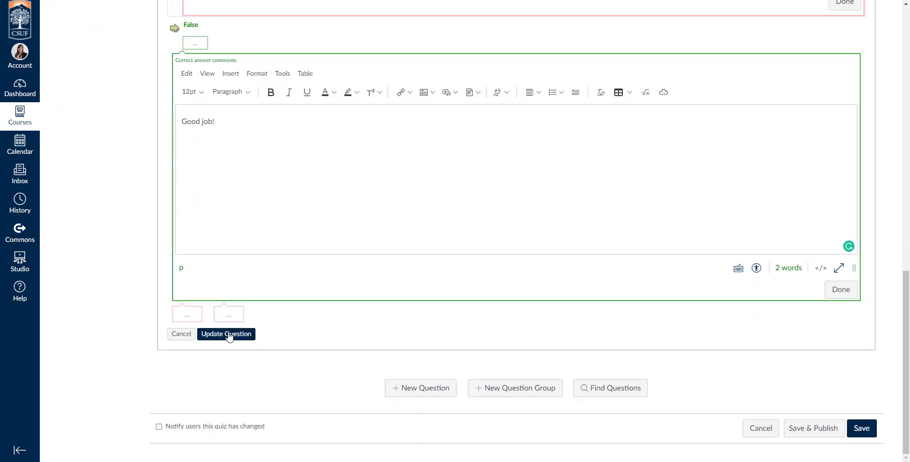
left_click(841, 289)
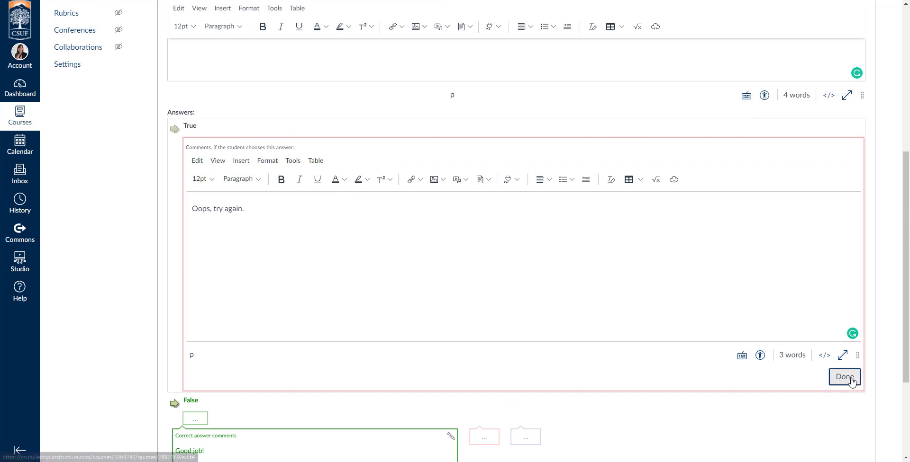
left_click(845, 376)
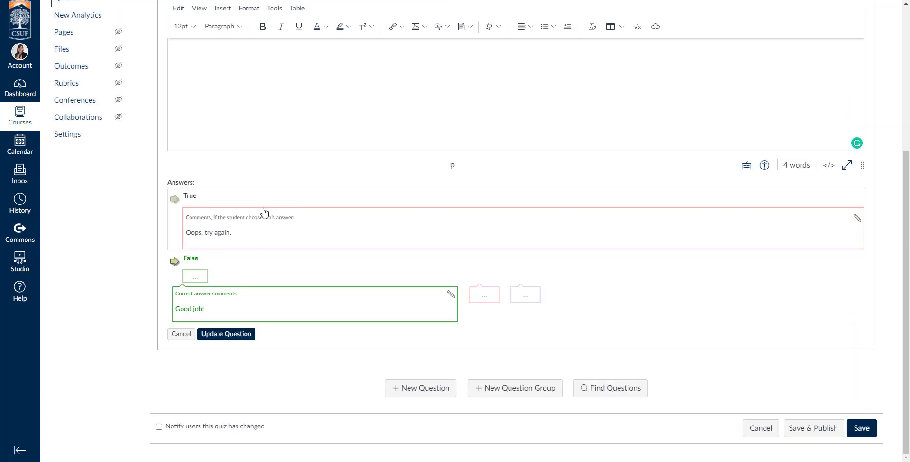
left_click(226, 335)
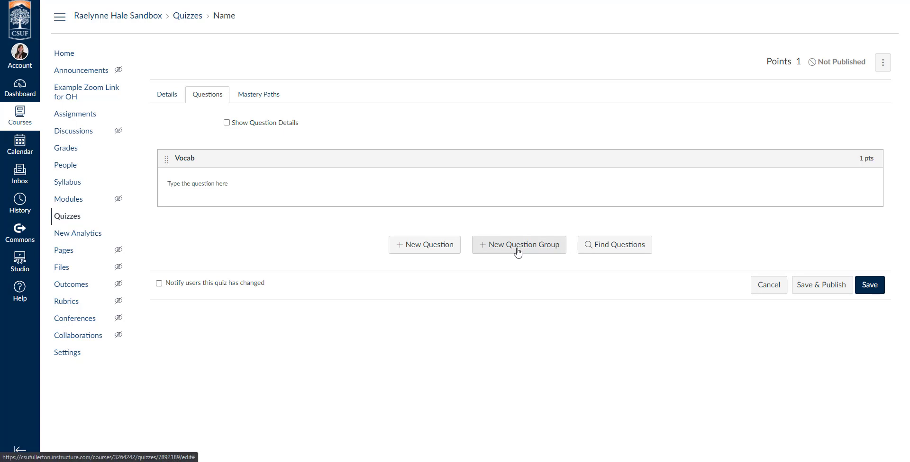
Step: Start a new question group named "Group1"
left_click(545, 254)
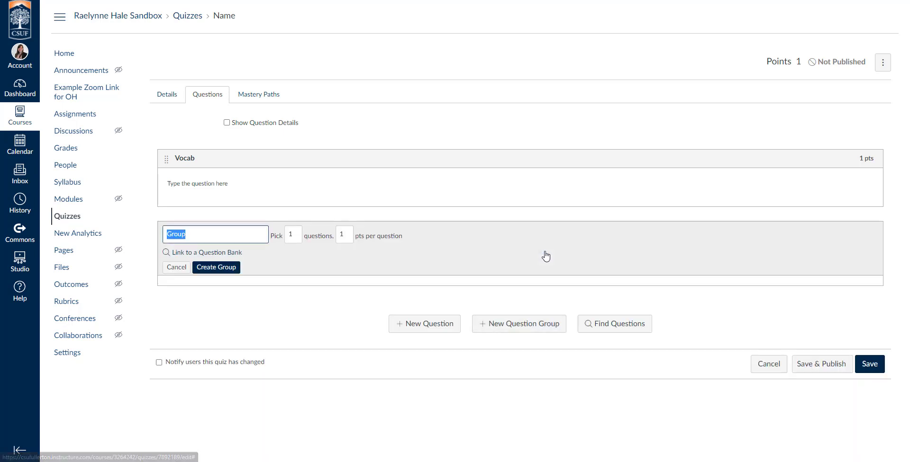
left_click(198, 232)
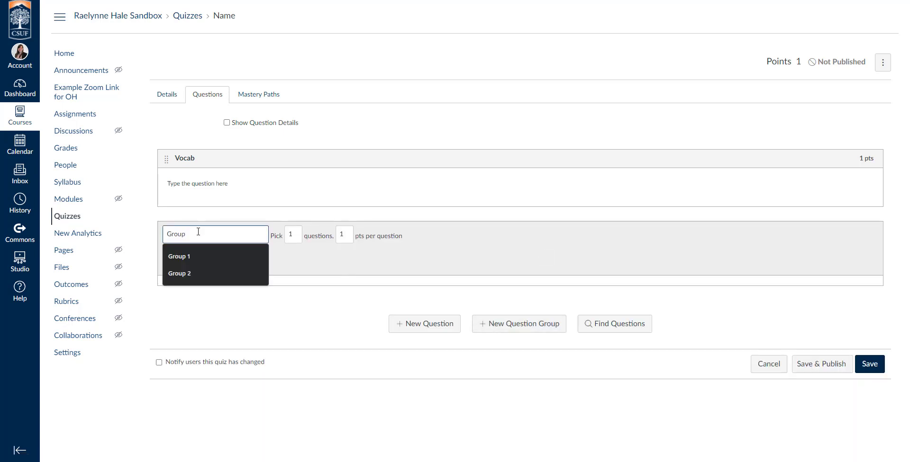
type("1")
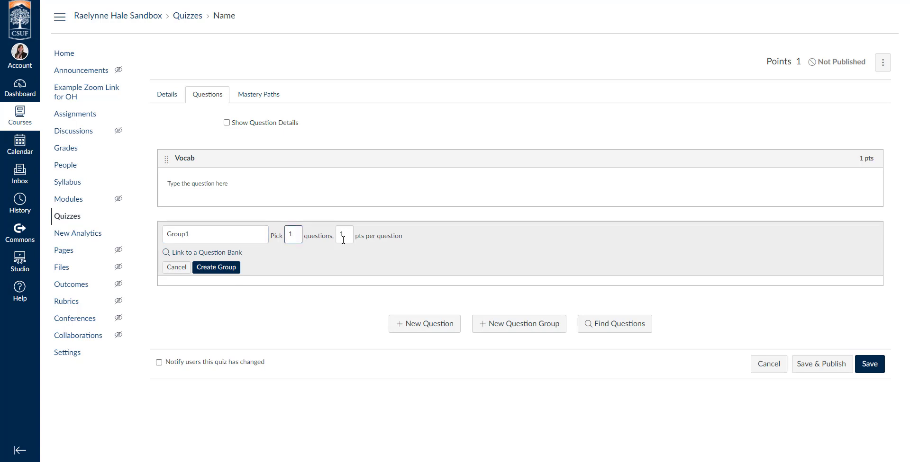
left_click(343, 237)
Step: Link the question group to the Basic Quiz QB1 question bank
left_click(206, 255)
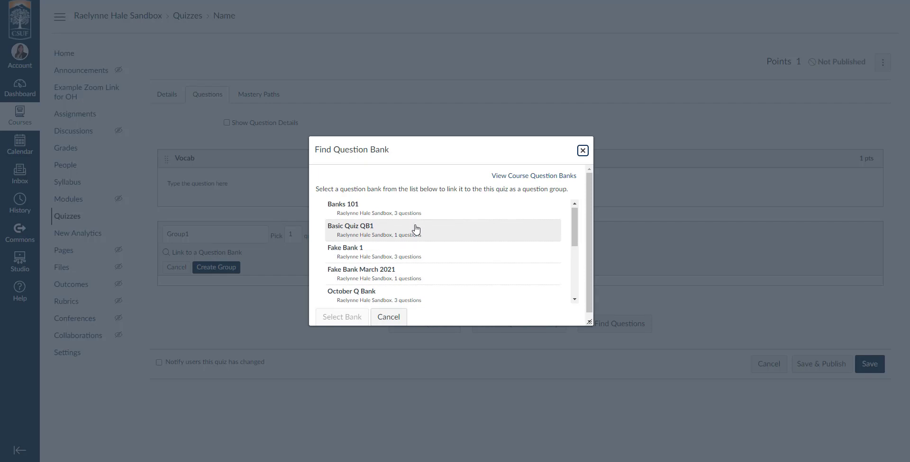
scroll(416, 230, "down", 5)
scroll(416, 231, "up", 5)
scroll(416, 230, "down", 5)
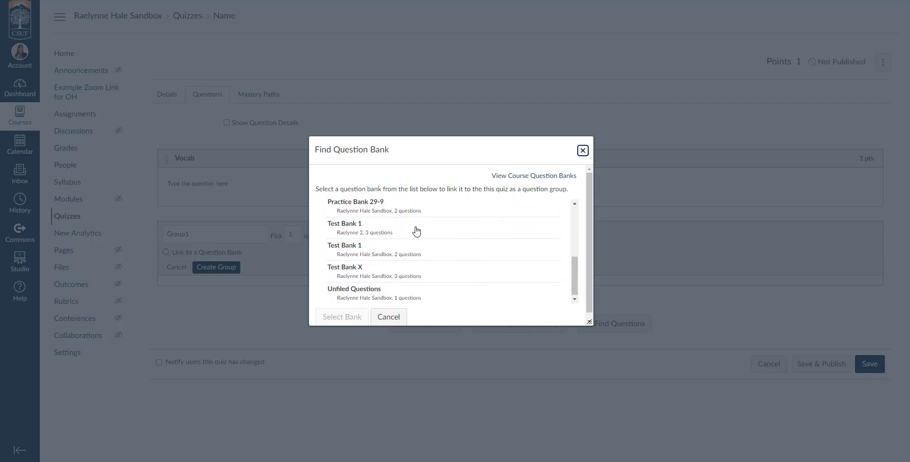
scroll(416, 230, "up", 5)
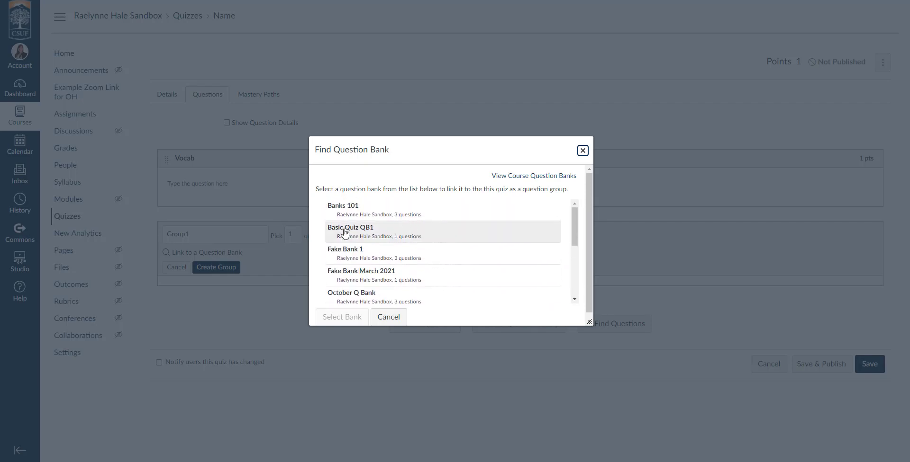
scroll(382, 243, "down", 5)
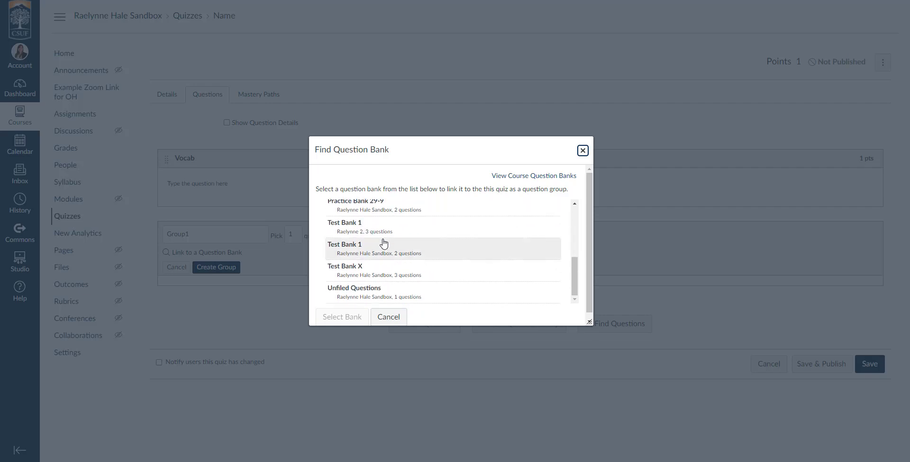
scroll(384, 284, "up", 5)
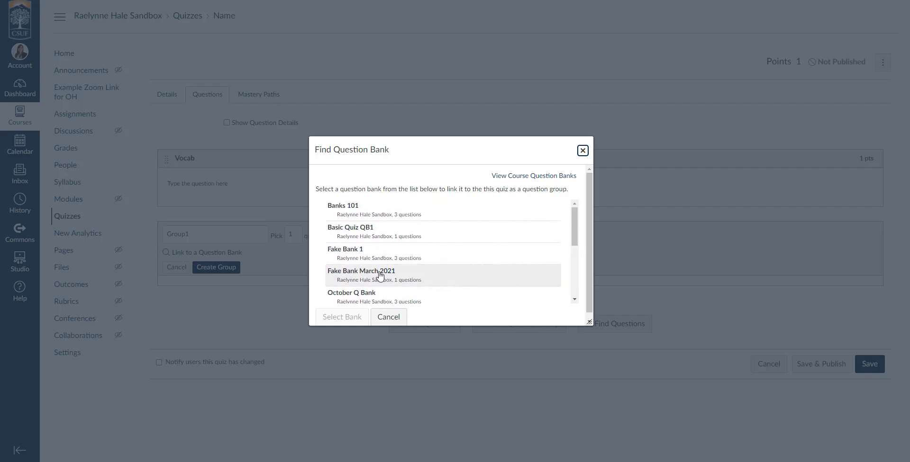
left_click(363, 231)
left_click(351, 317)
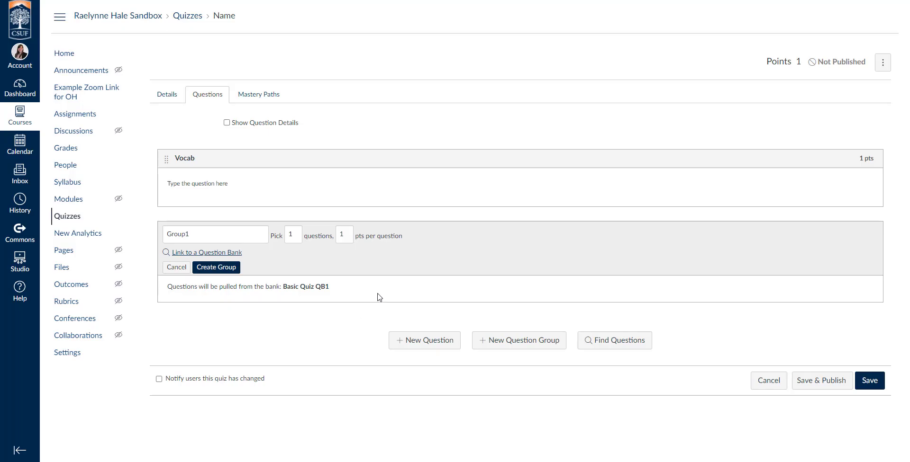
Step: Create the group with 1 question picked at 1 point per question, and show the question details
left_click(294, 234)
left_click(344, 235)
left_click_drag(284, 289, 349, 290)
left_click(349, 283)
left_click(211, 268)
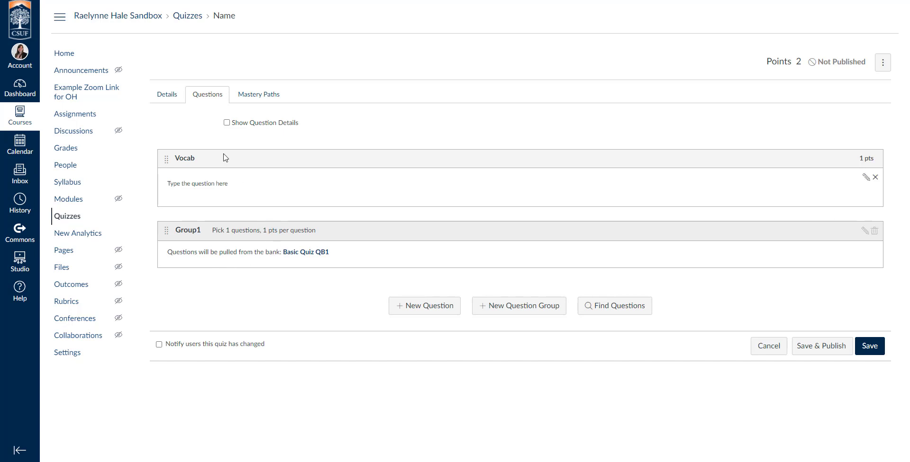
left_click(227, 123)
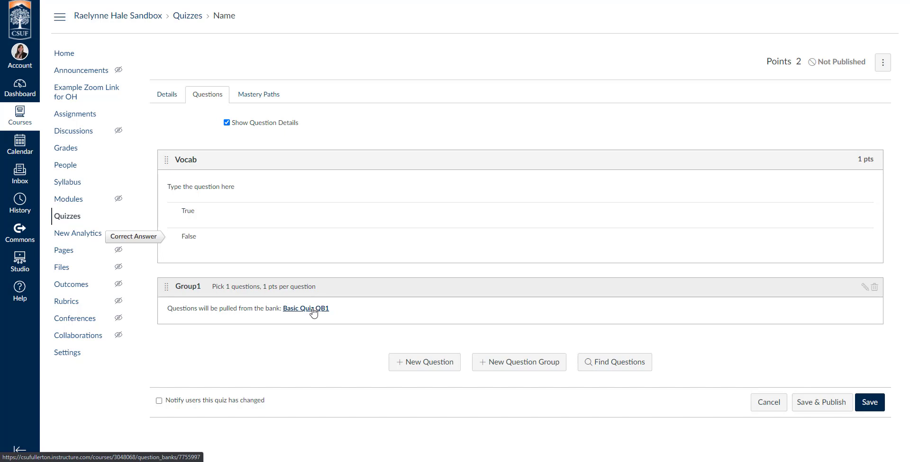
Step: Find the "Is this fun?" question in Fake Bank 1 and add it to the quiz without a group
left_click(620, 370)
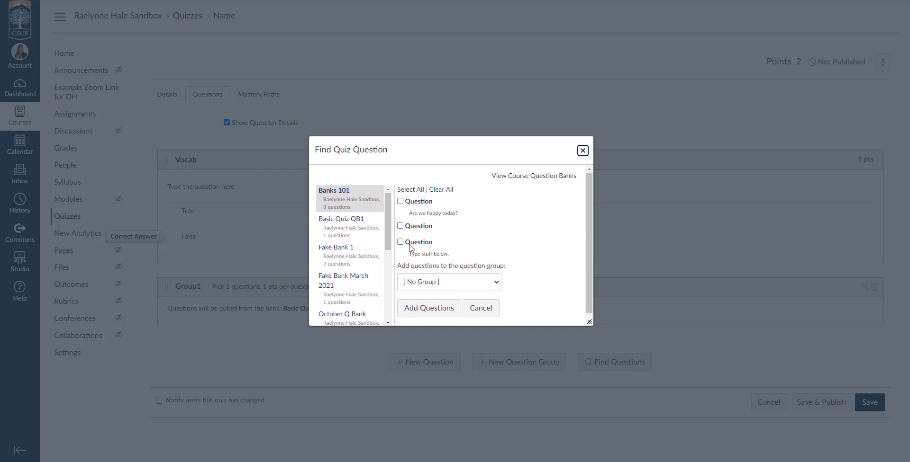
left_click(381, 251)
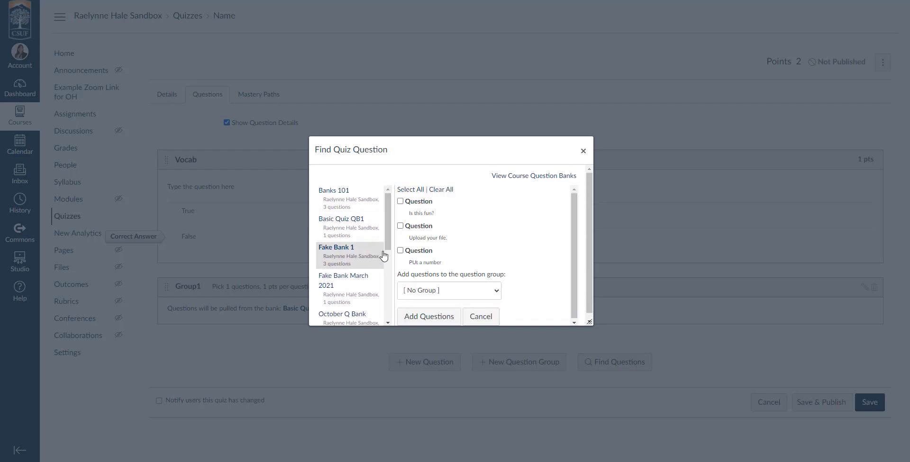
left_click(401, 201)
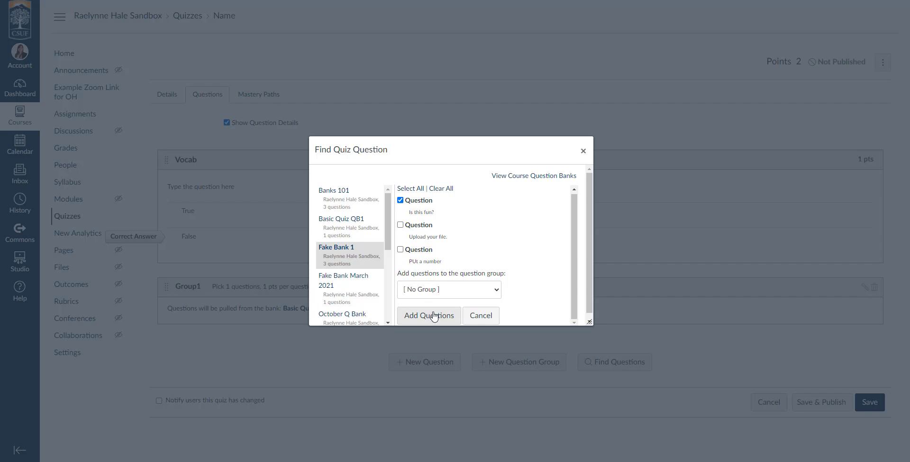
left_click(434, 317)
Step: Move Group1 above the Vocab question, and return it to its place below Vocab
scroll(330, 320, "down", 2)
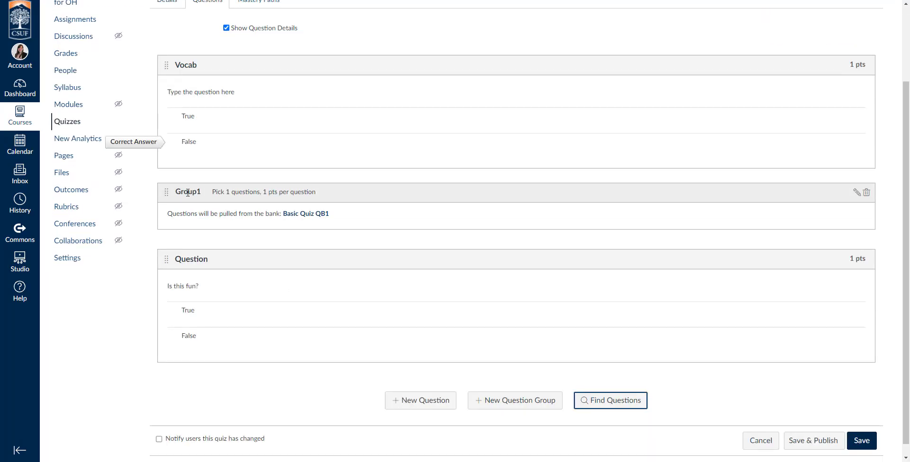
mouse_move(188, 192)
left_mouse_down()
mouse_move(172, 194)
mouse_move(189, 190)
left_mouse_up()
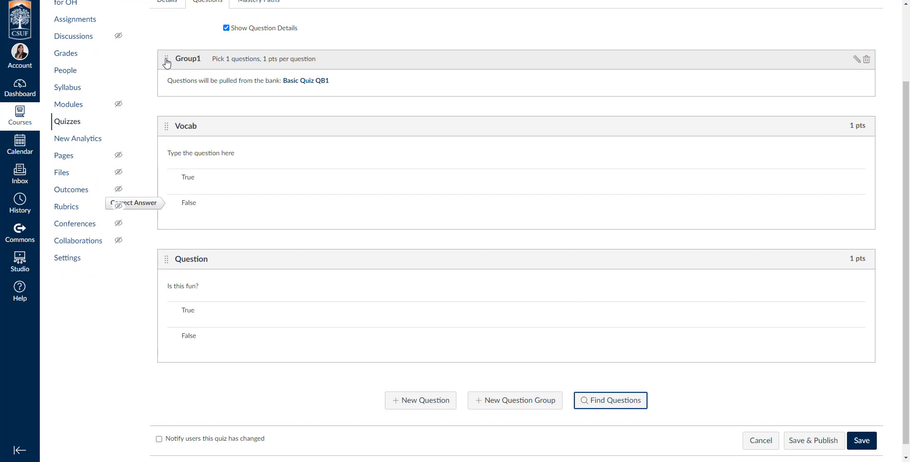
left_click_drag(166, 59, 216, 204)
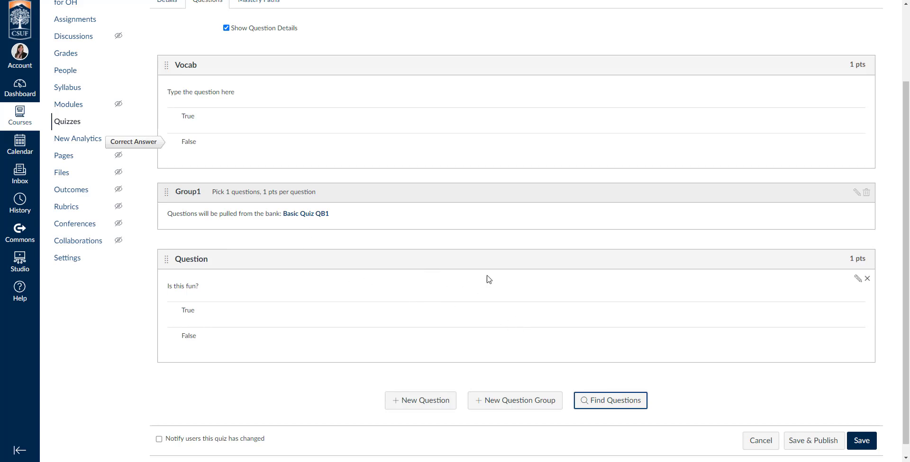
Step: Hide the question details and show them again
scroll(371, 178, "up", 3)
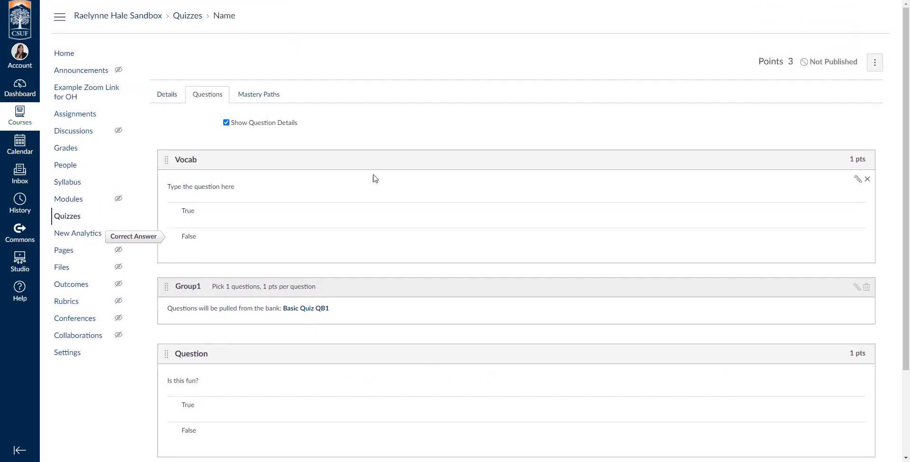
scroll(373, 288, "down", 3)
scroll(374, 288, "up", 3)
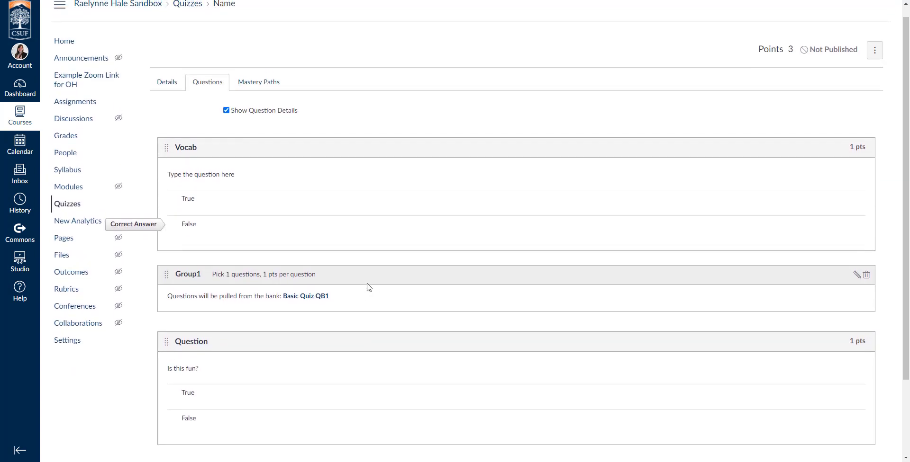
left_click(226, 120)
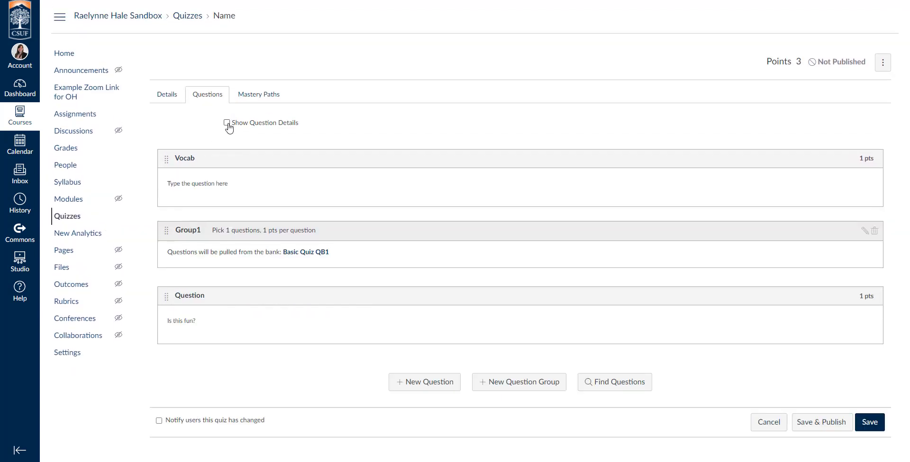
left_click(226, 122)
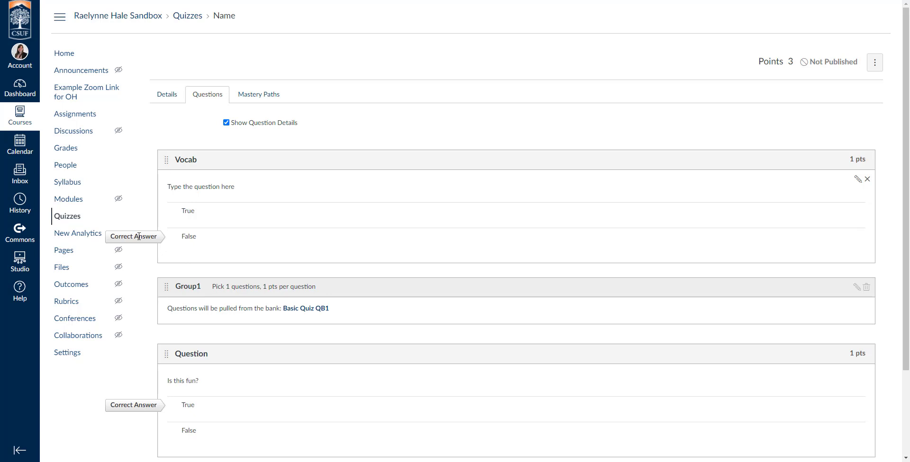
Step: Set the Vocab question's points to 3 and update the question
scroll(165, 305, "down", 3)
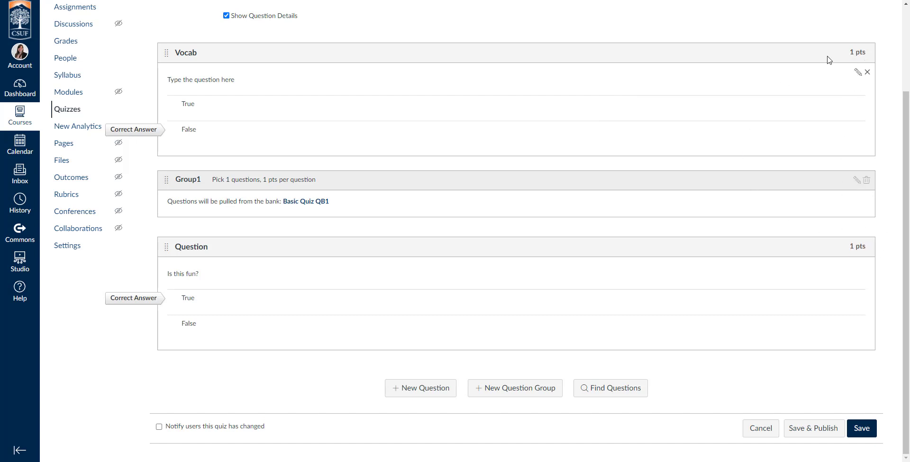
left_click(856, 75)
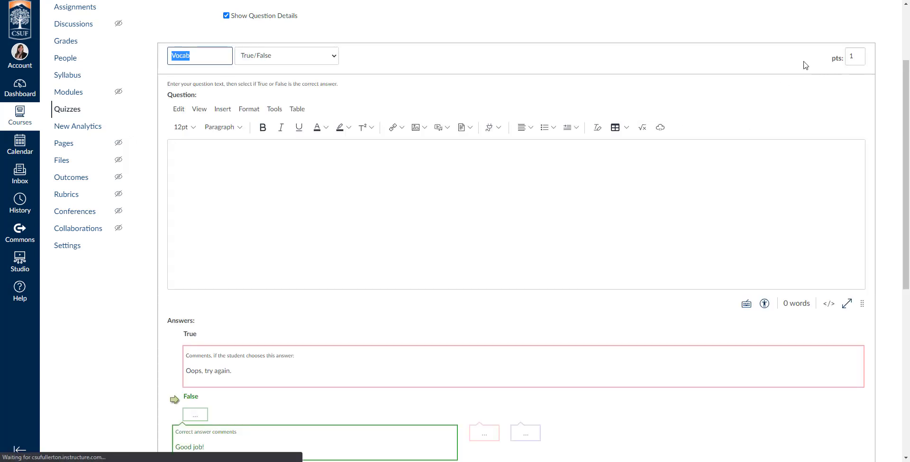
left_click(837, 56)
type("3")
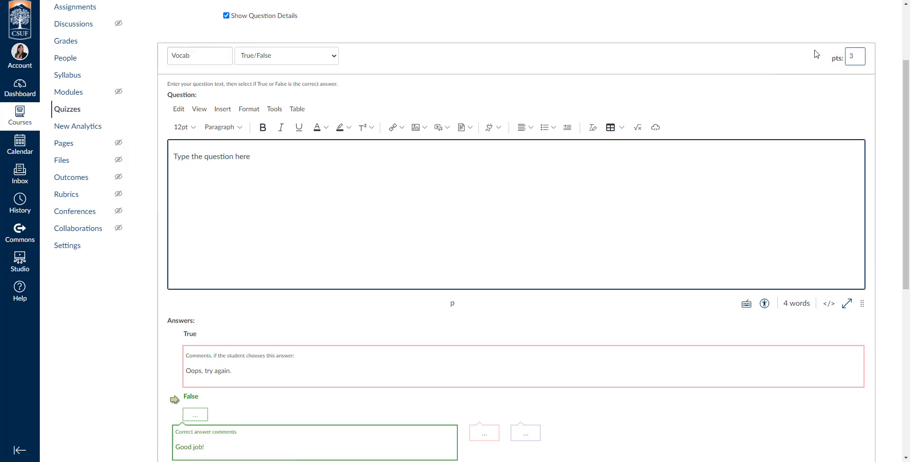
scroll(824, 122, "down", 1)
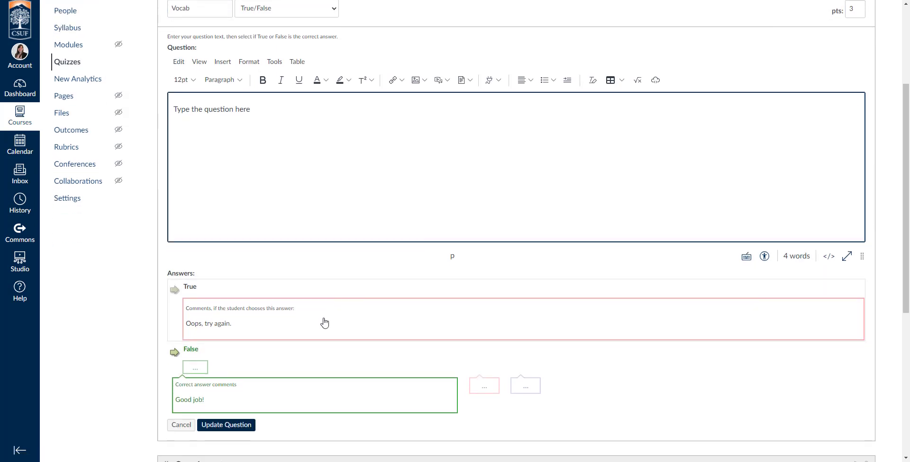
left_click(241, 426)
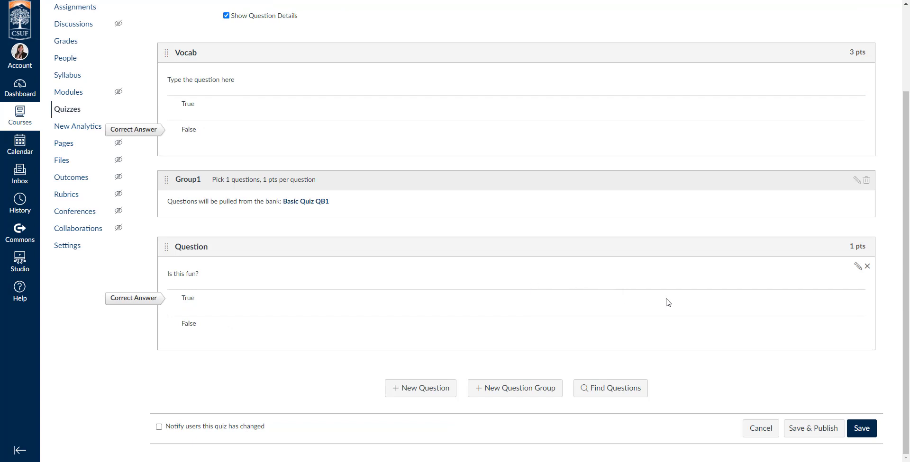
Step: Set the points of the "Is this fun?" question to 2 and update the question
left_click(846, 280)
double_click(854, 250)
type("2")
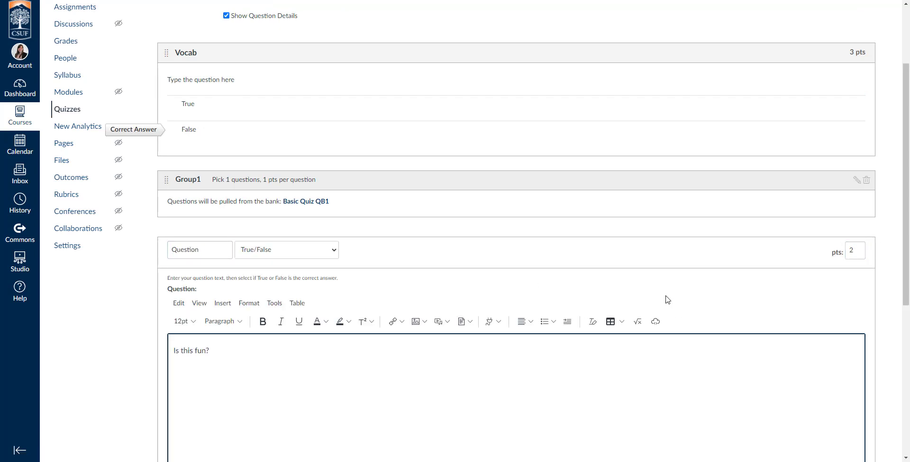
scroll(299, 357, "down", 4)
scroll(333, 380, "down", 1)
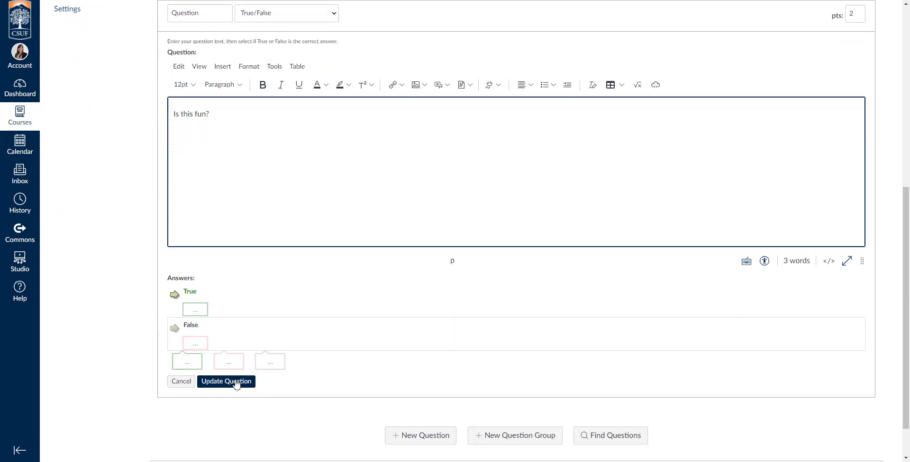
left_click(237, 382)
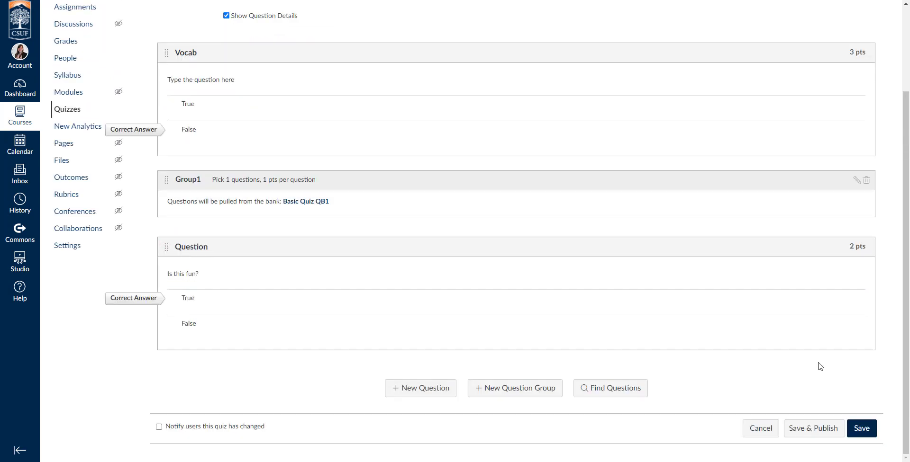
Step: Save and publish the quiz
left_click(815, 431)
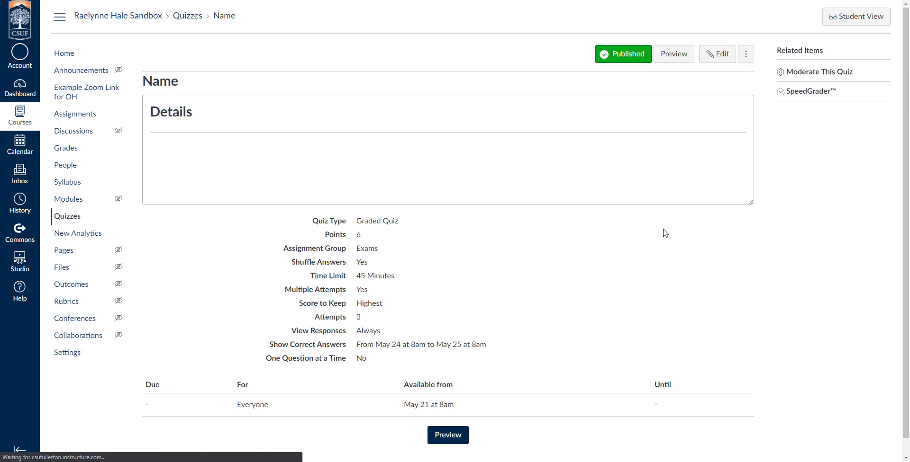
scroll(503, 253, "down", 1)
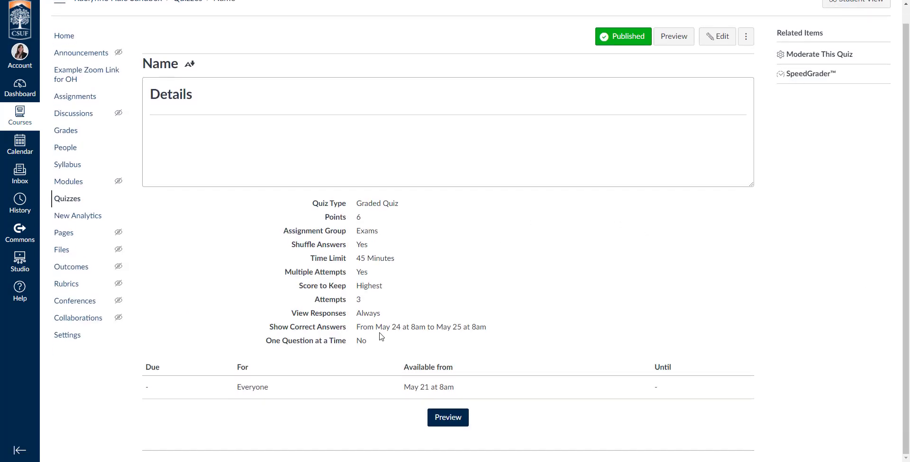
Step: Review the period for showing correct answers and the availability date in the quiz summary
left_click_drag(358, 330, 427, 331)
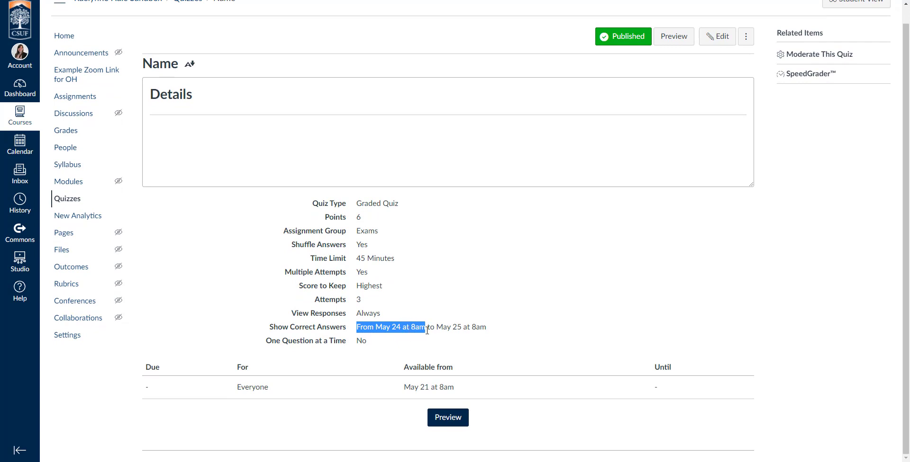
left_click(432, 348)
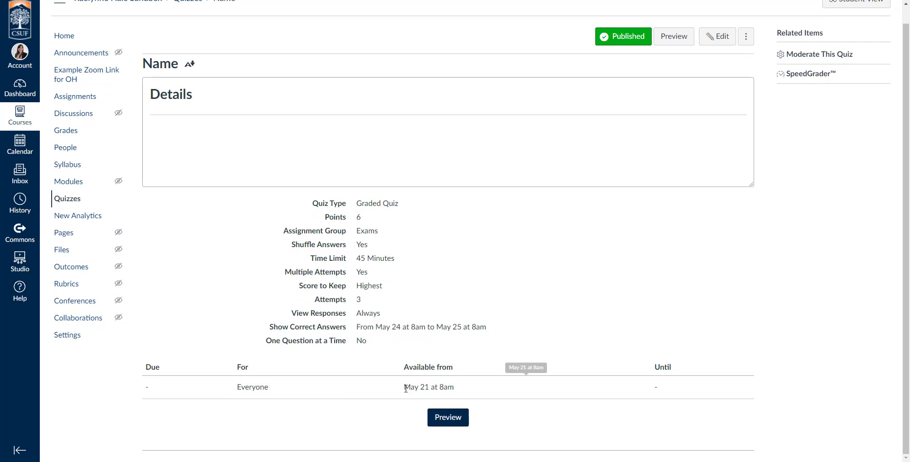
left_click_drag(403, 388, 474, 395)
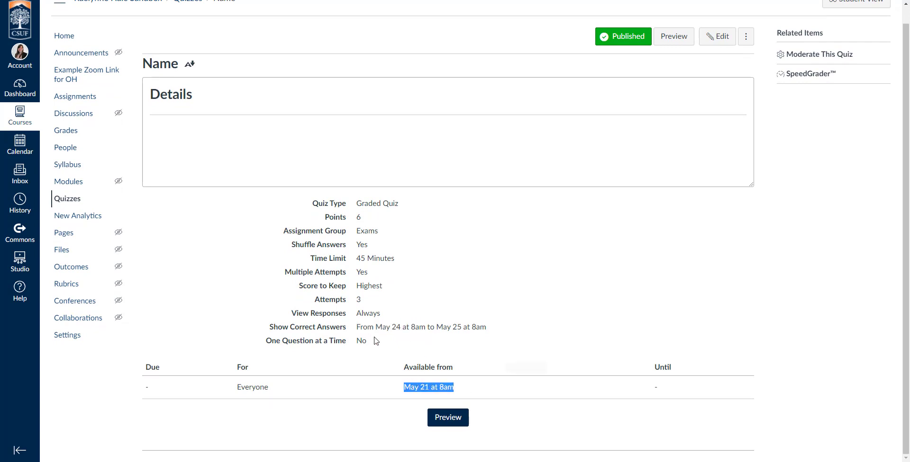
left_click_drag(356, 328, 507, 338)
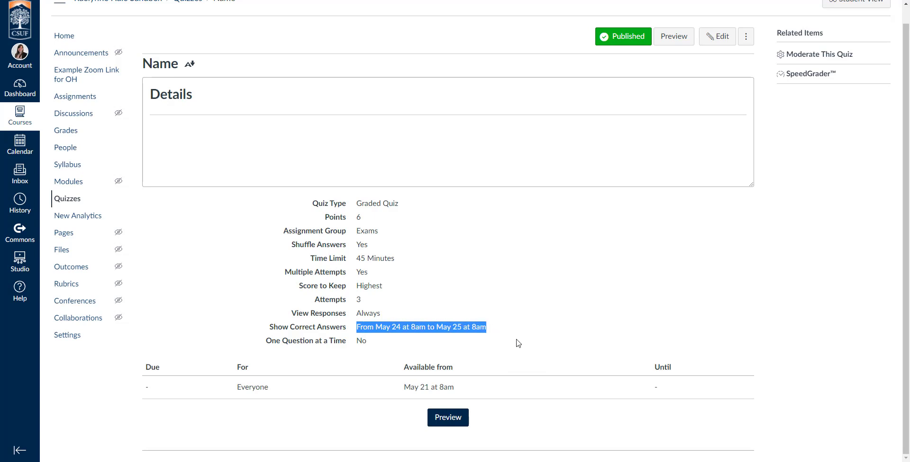
left_click(481, 353)
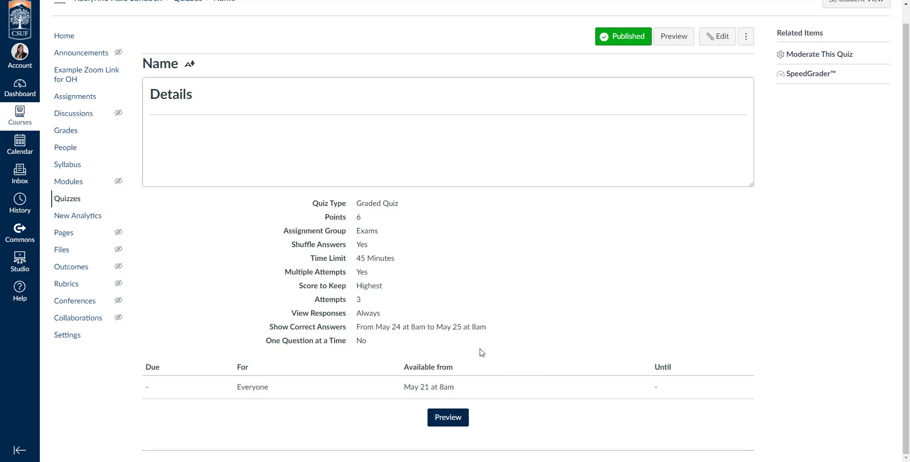
Step: Preview the quiz and answer False to Question 1, 1 to Question 2, and True to Question 3
left_click(440, 423)
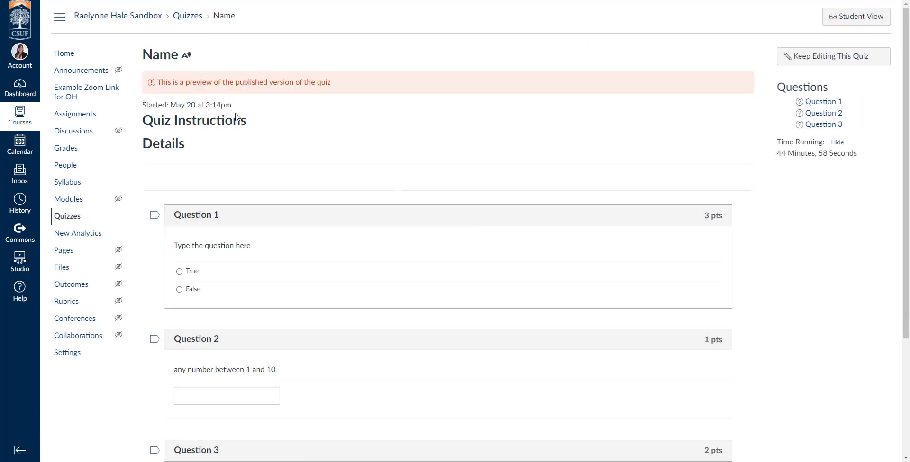
scroll(382, 243, "down", 3)
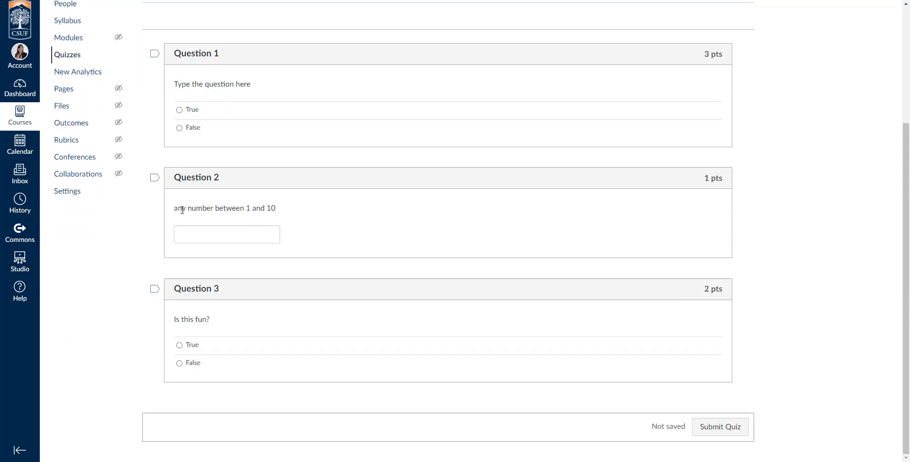
left_click_drag(176, 178, 240, 181)
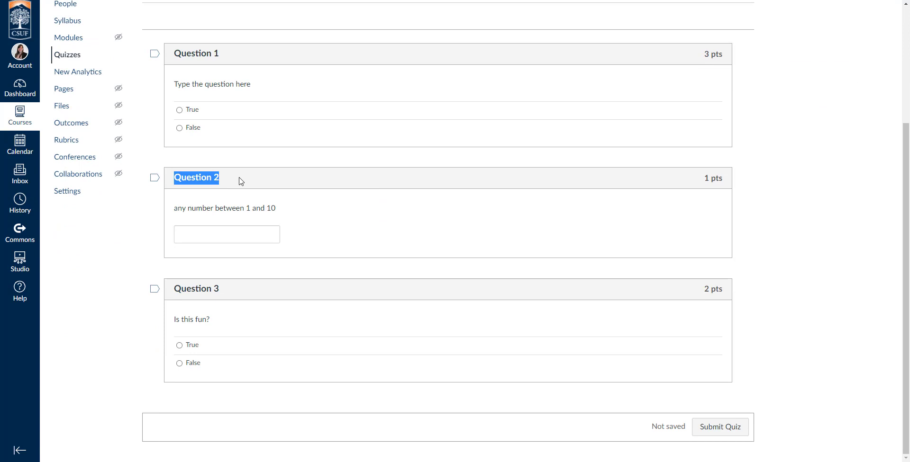
left_click(243, 203)
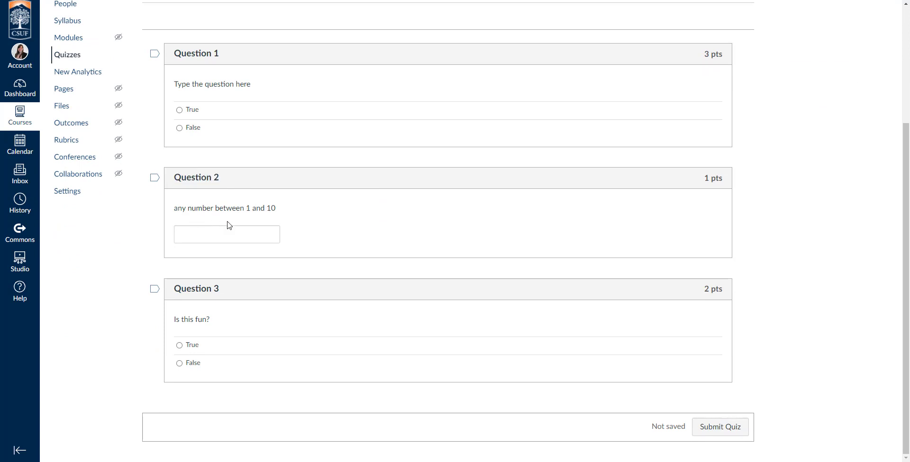
type("1")
left_click(339, 231)
left_click(179, 346)
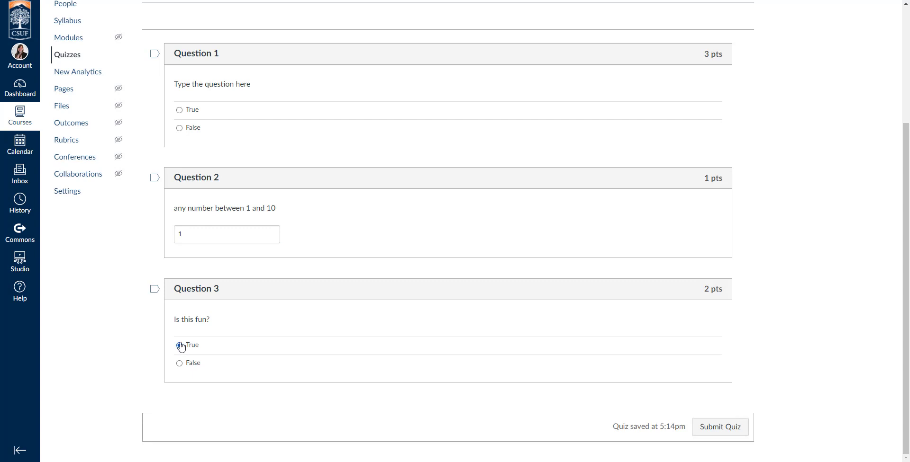
left_click(180, 129)
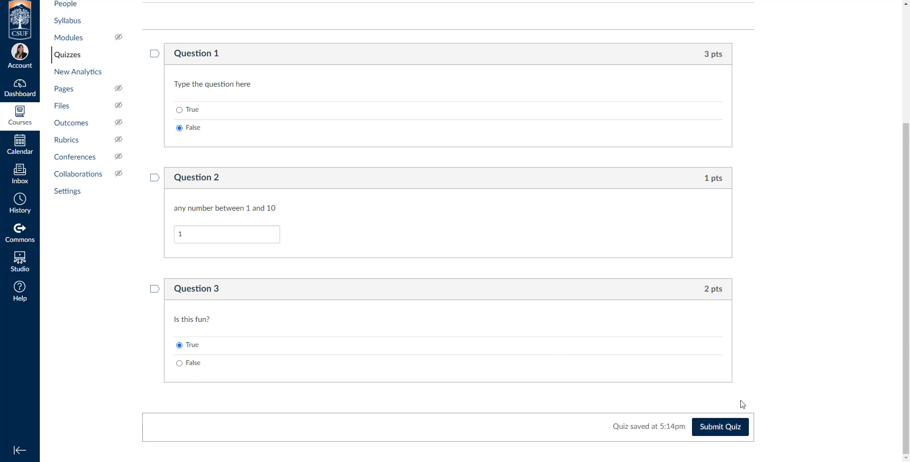
Step: Submit the preview attempt and review its score and the feedback on each question
scroll(743, 404, "up", 4)
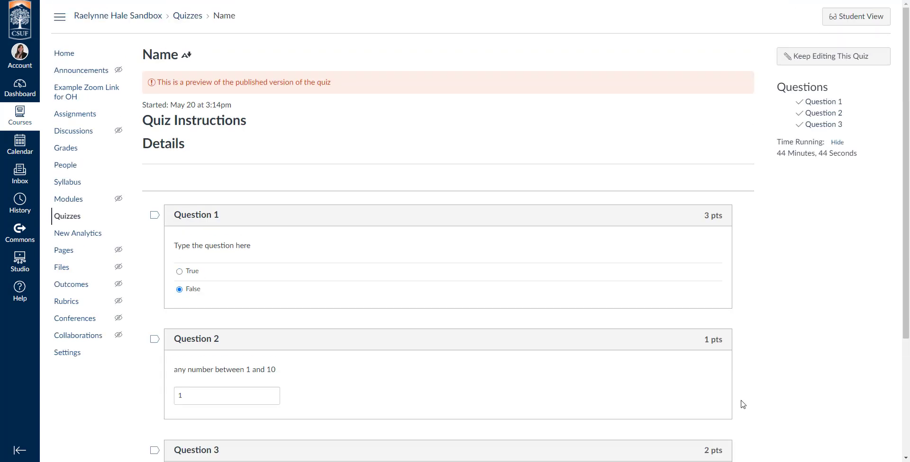
scroll(742, 405, "down", 4)
left_click(720, 427)
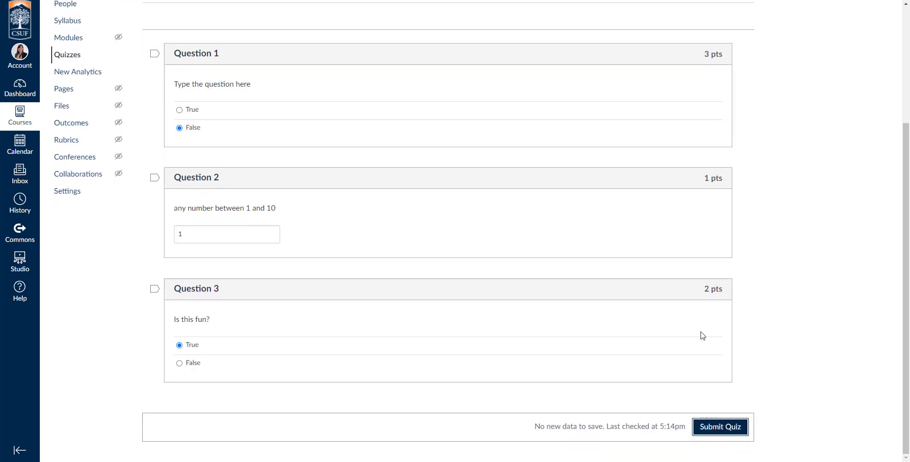
scroll(586, 298, "down", 8)
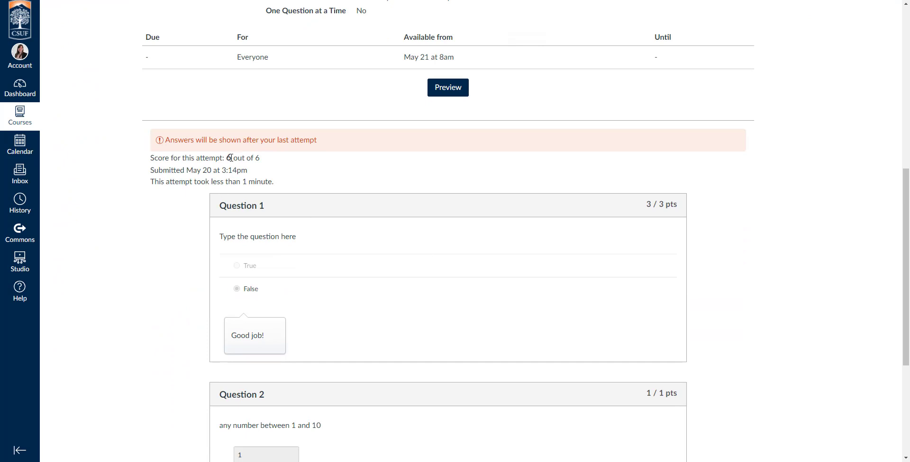
scroll(398, 248, "down", 5)
scroll(398, 248, "up", 6)
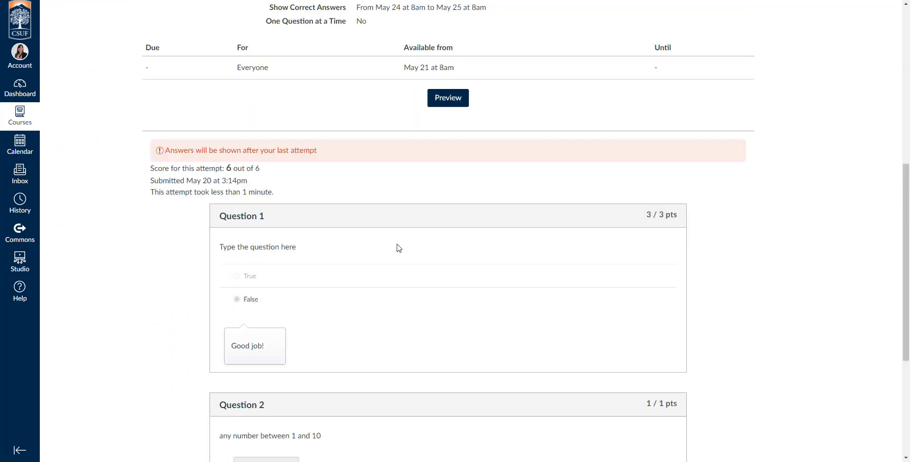
scroll(398, 248, "up", 6)
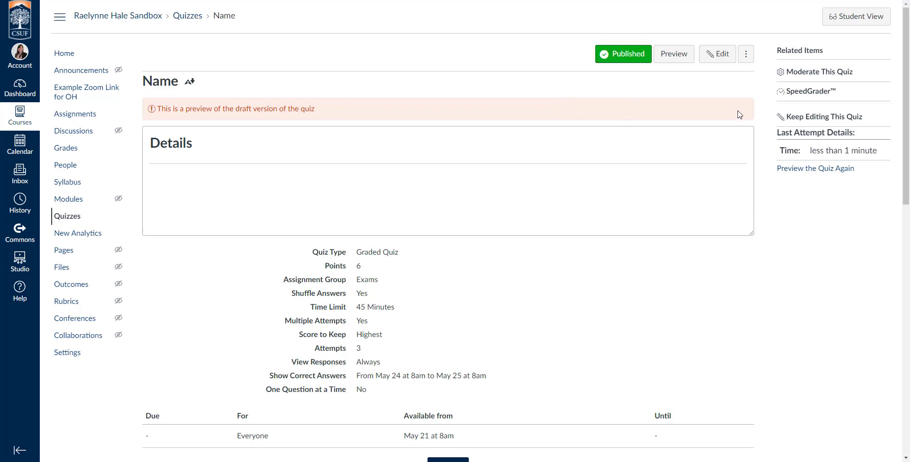
Step: Unpublish the quiz and publish it again
left_click(605, 48)
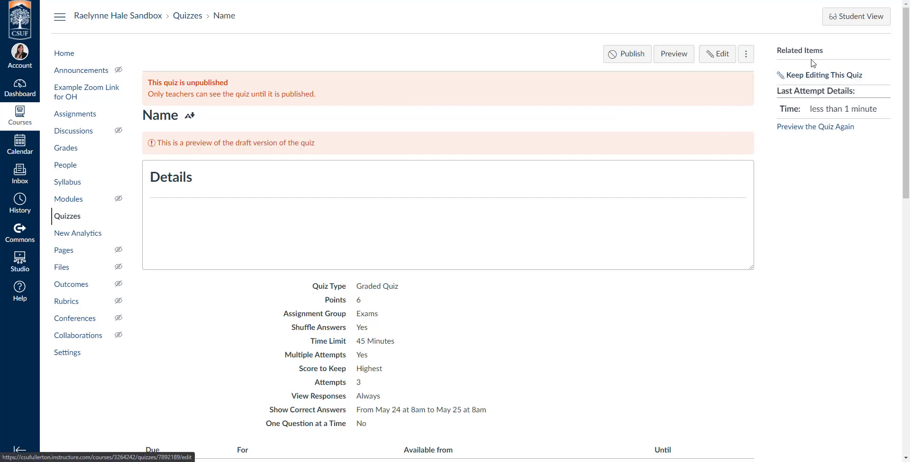
left_click(622, 56)
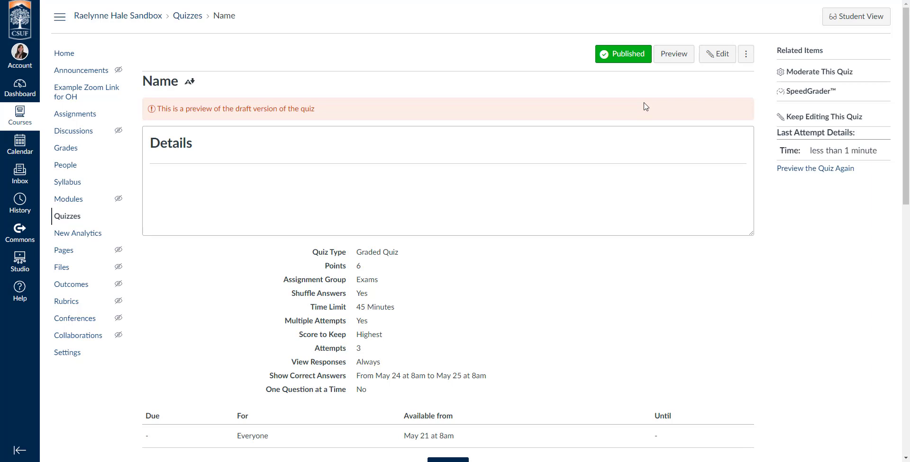
Step: Examine the published quiz's availability dates together with its settings summary
scroll(644, 107, "down", 2)
left_click_drag(455, 343, 389, 343)
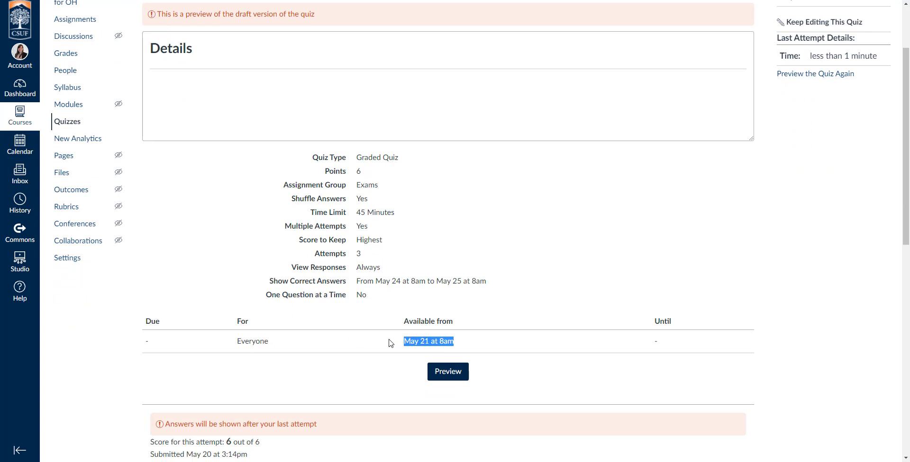
scroll(561, 138, "up", 2)
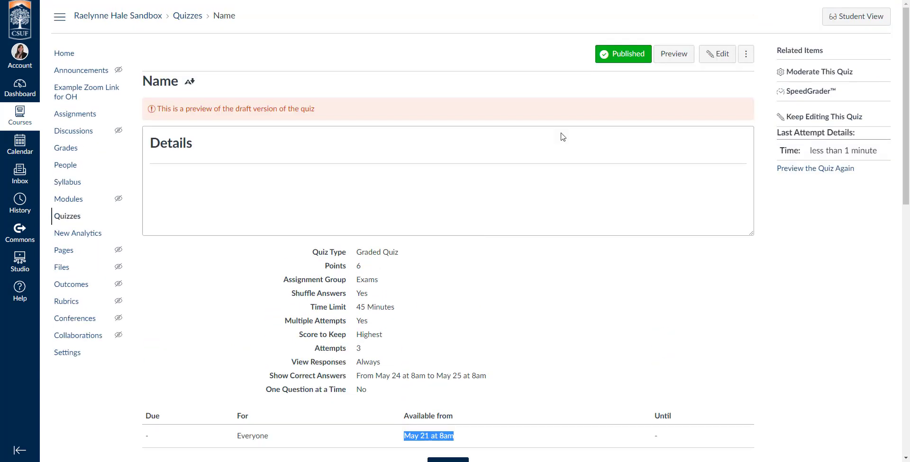
scroll(527, 264, "down", 2)
scroll(444, 314, "down", 1)
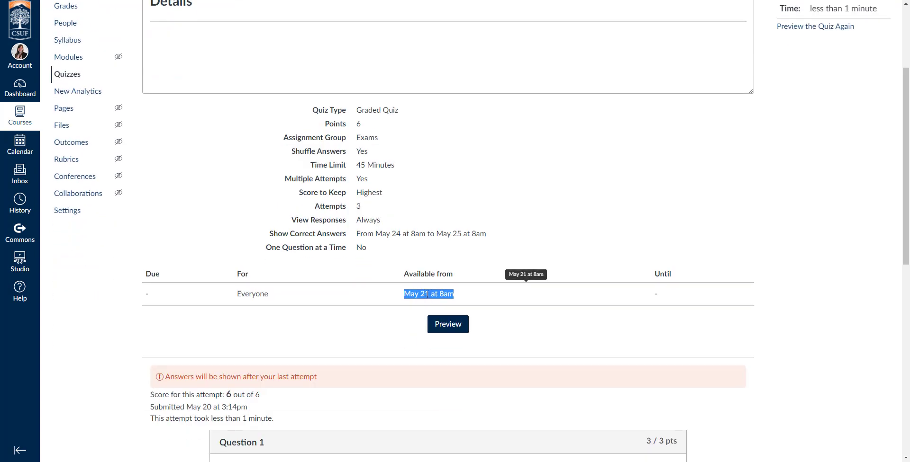
left_click(650, 294)
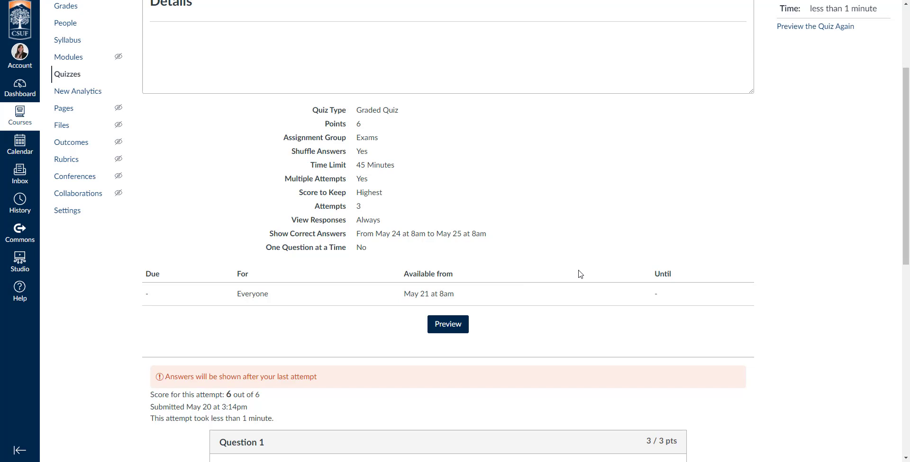
scroll(580, 273, "up", 3)
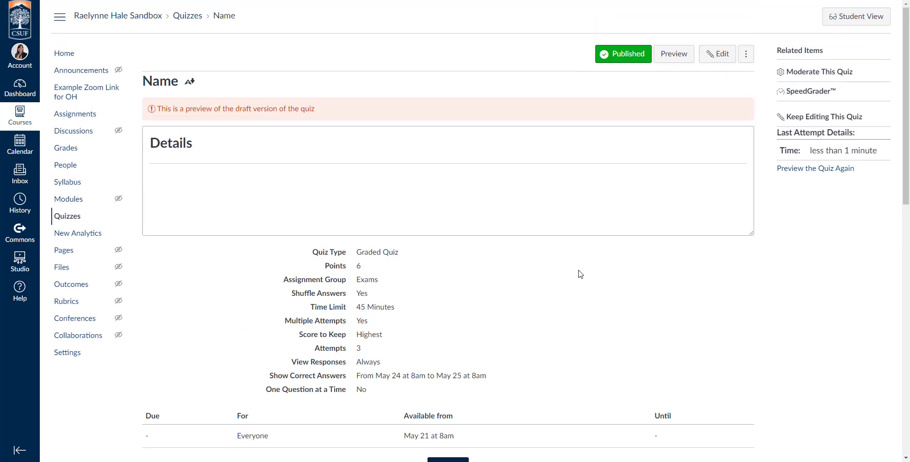
scroll(580, 274, "down", 2)
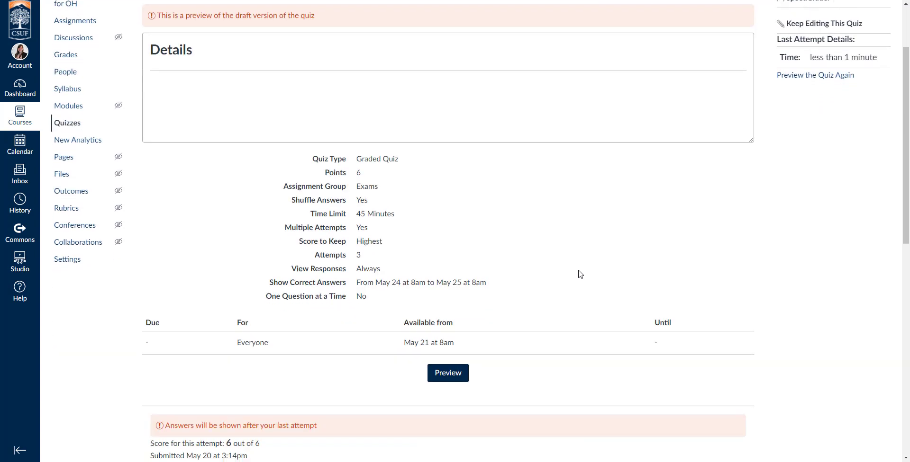
left_click_drag(405, 341, 464, 348)
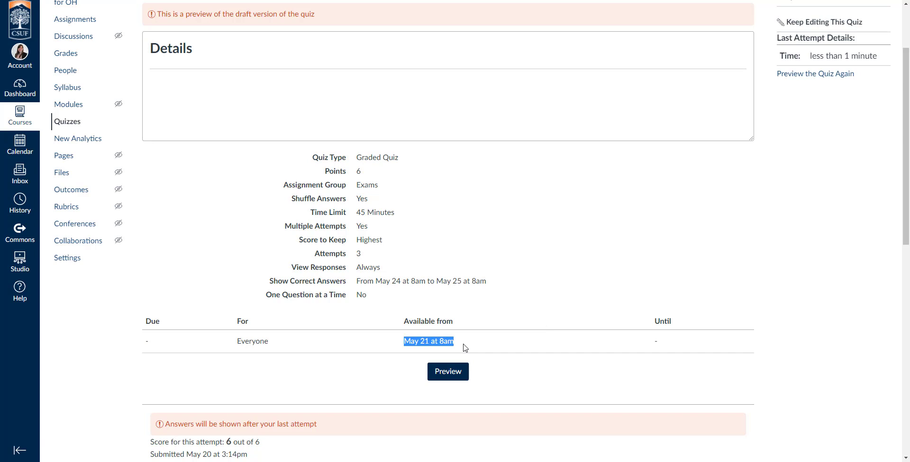
left_click(666, 252)
scroll(666, 252, "up", 2)
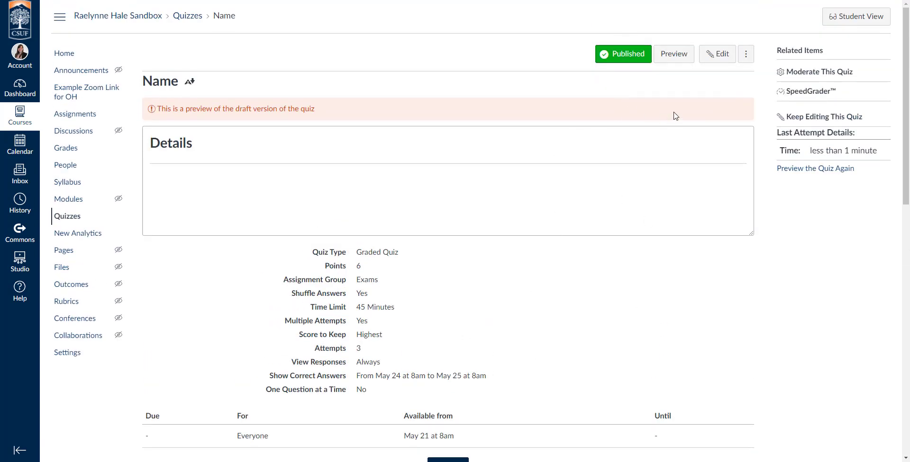
Step: Moderate the quiz to give the test student 1 extra attempt and 15 extra minutes on every attempt, and save the extensions
left_click(804, 77)
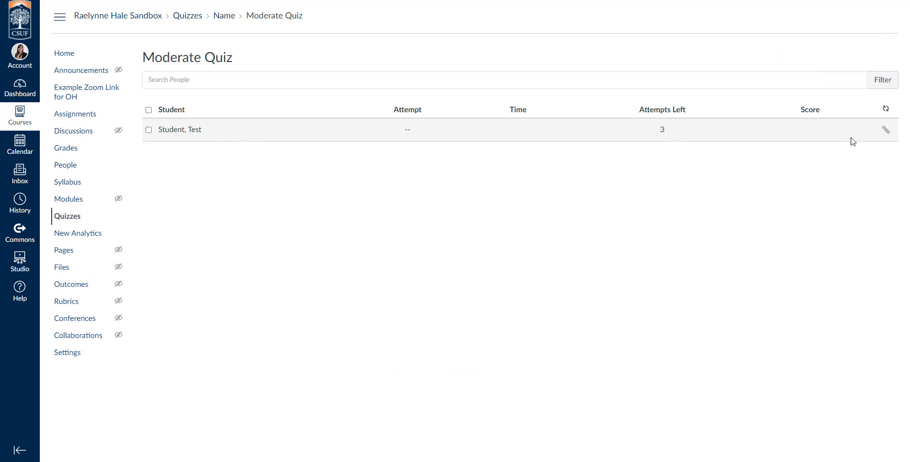
left_click(885, 131)
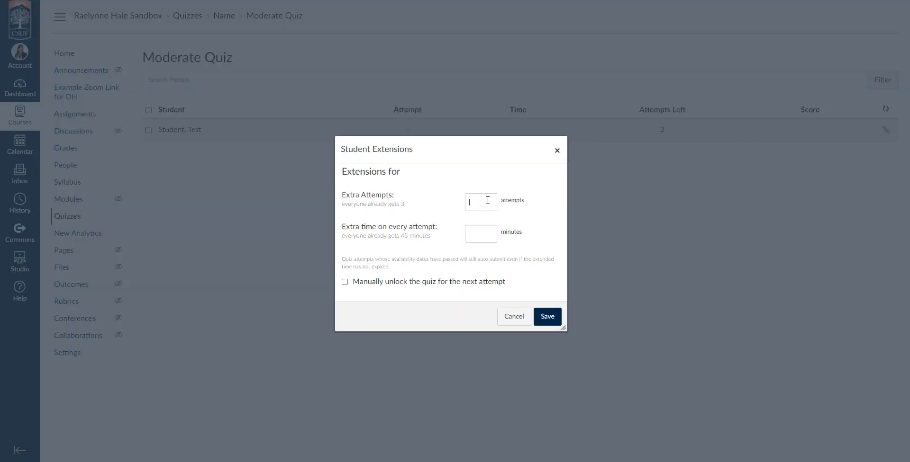
type("1")
left_click(480, 233)
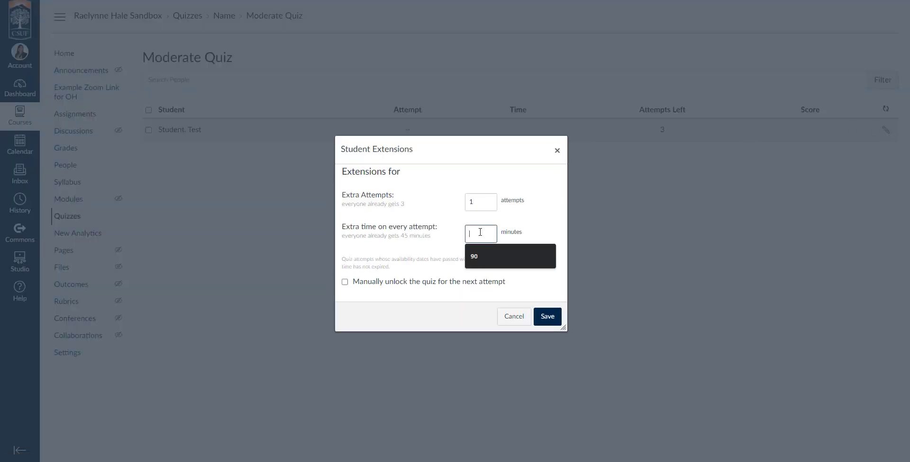
type("1")
key("BackSpace")
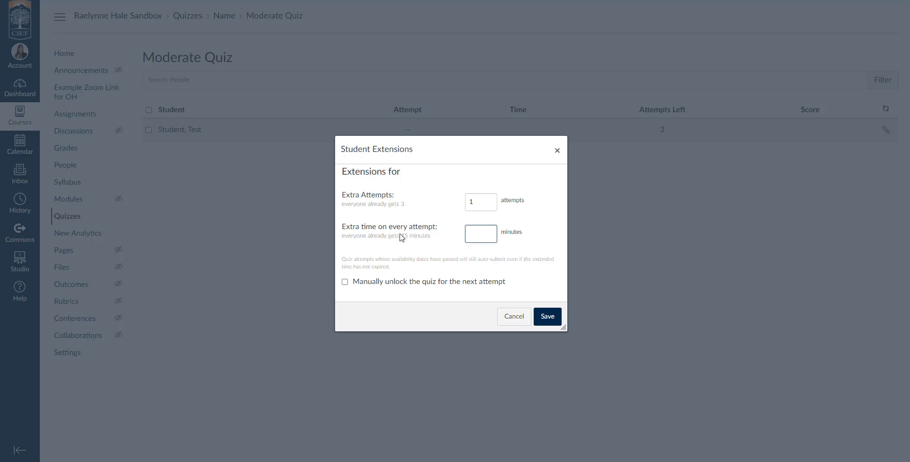
left_click(485, 236)
type("15")
left_click(525, 239)
left_click(427, 283)
left_click(427, 284)
left_click(548, 320)
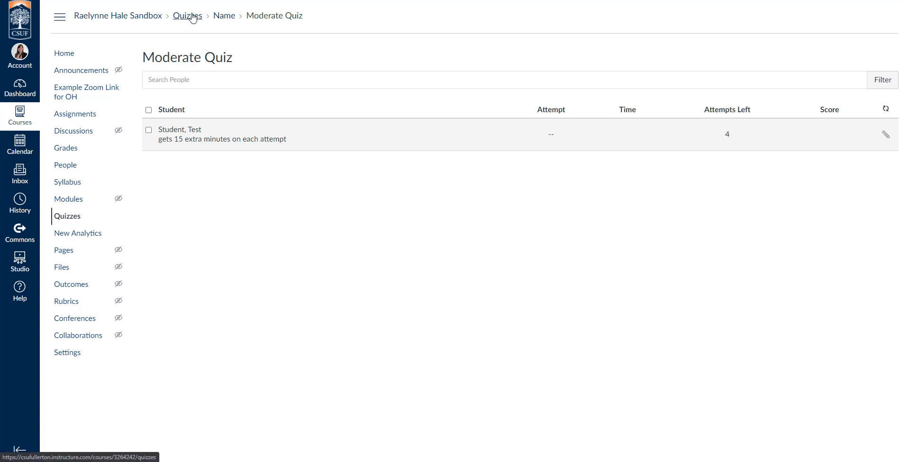
Step: Return to the quiz page, open the quiz's questions for editing, and save the quiz
left_click(224, 16)
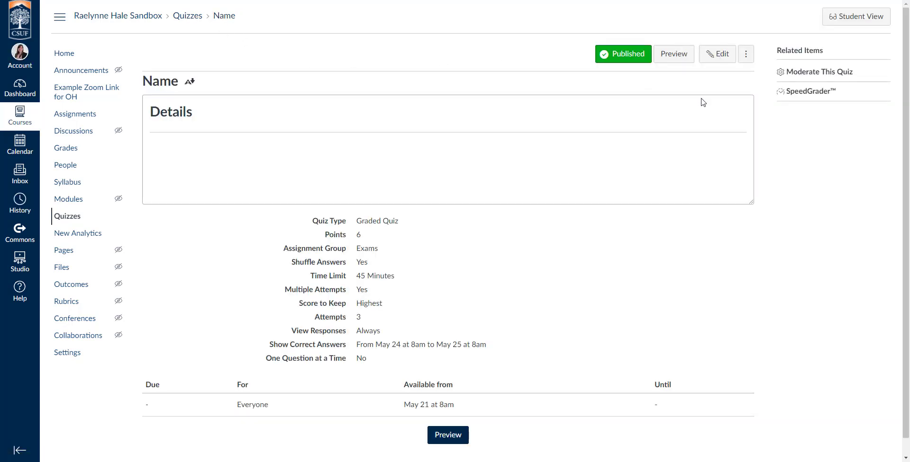
scroll(703, 102, "down", 1)
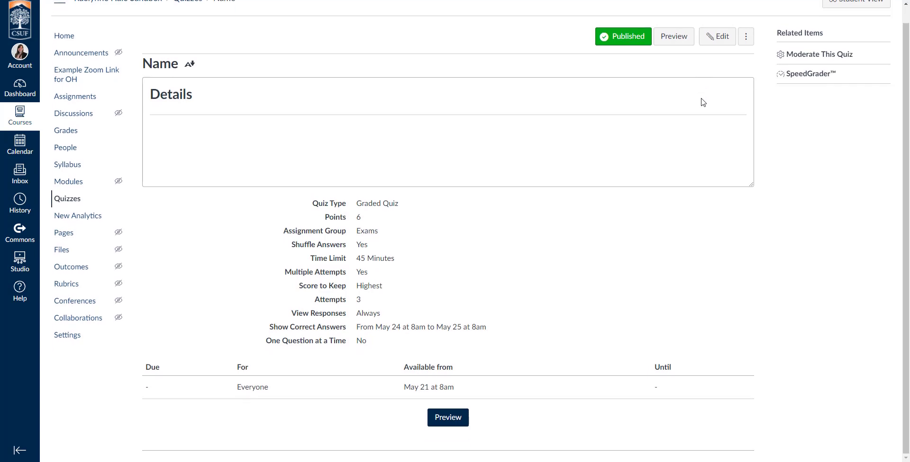
scroll(702, 103, "up", 1)
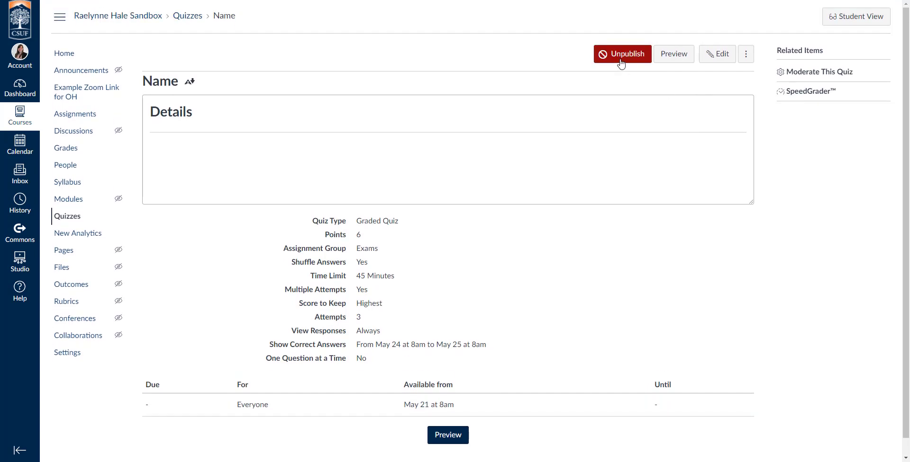
left_click(715, 55)
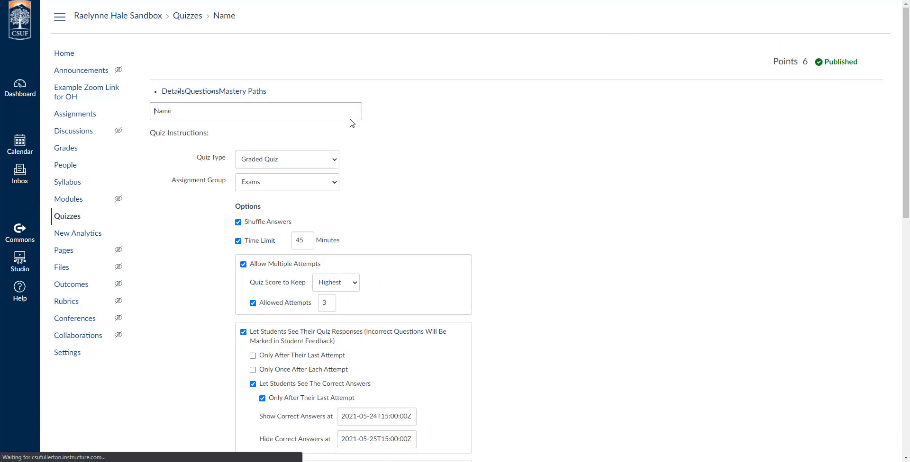
left_click(208, 95)
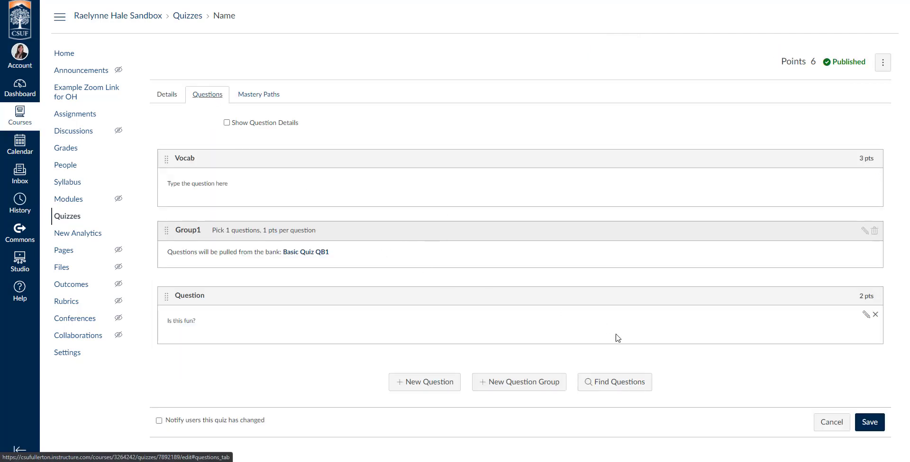
left_click(870, 422)
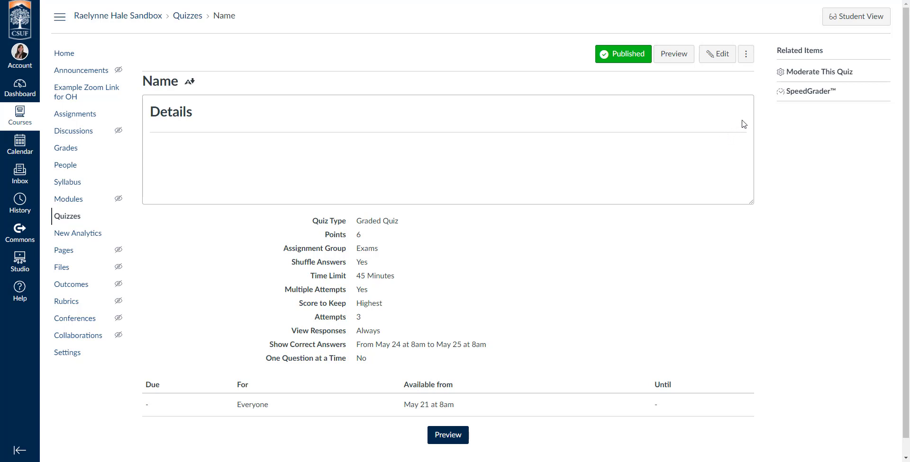
Step: Show the quiz's additional management options and close them
left_click(751, 55)
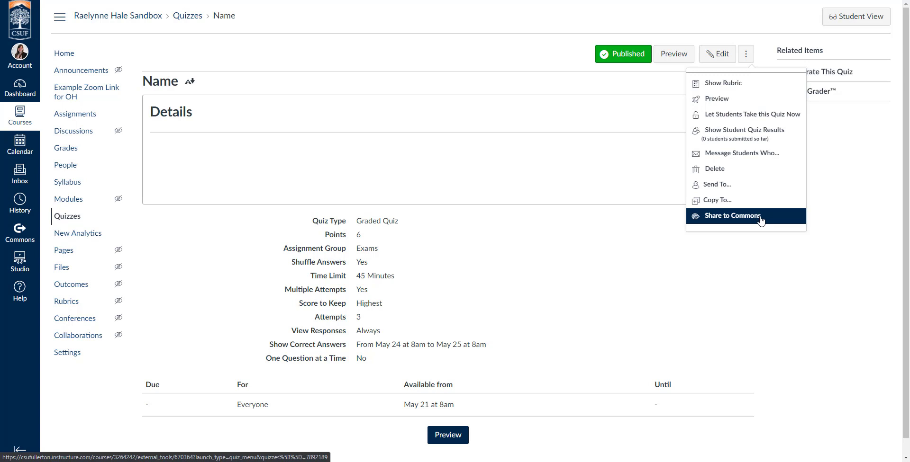
left_click(611, 197)
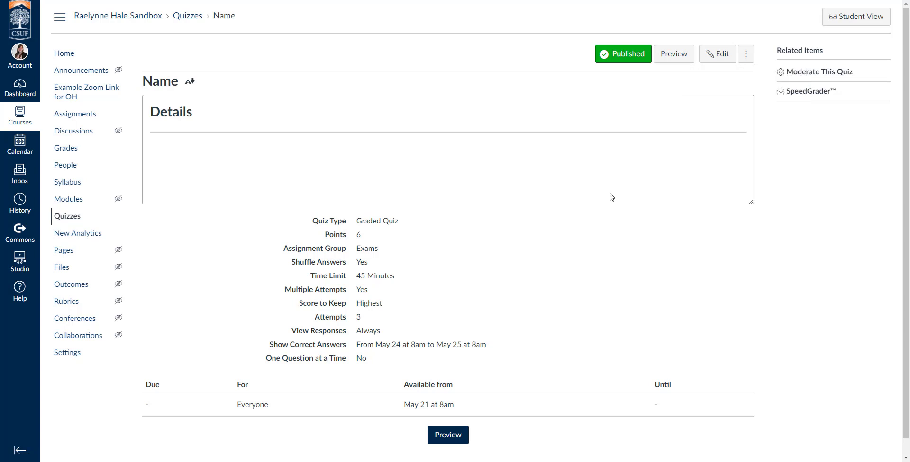